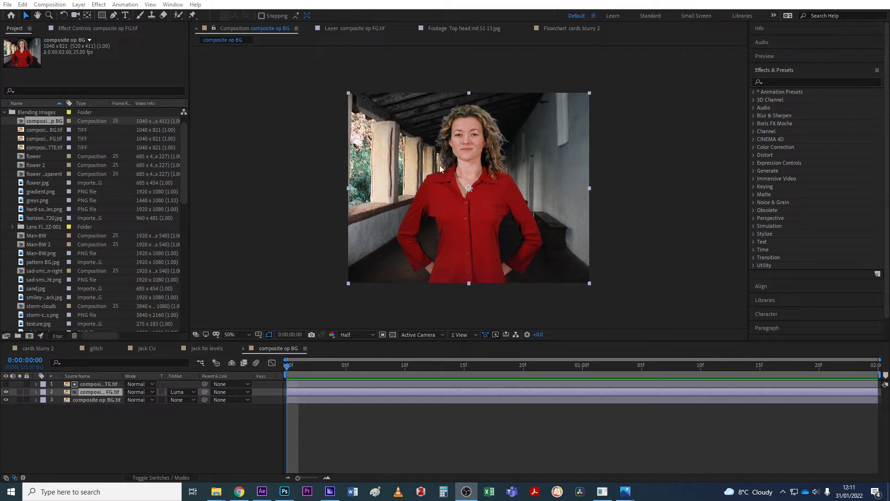
# Toggle the composite op FG.tif layer's visibility to compare the composite, and open composite op MATTE.tif to view the matte by itself.
pyautogui.click(6, 393)
pyautogui.click(5, 392)
pyautogui.click(5, 392)
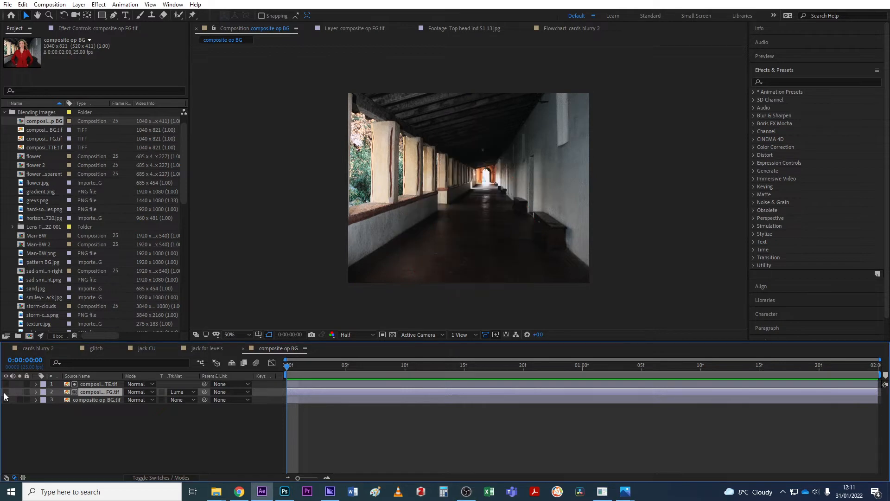
pyautogui.click(5, 392)
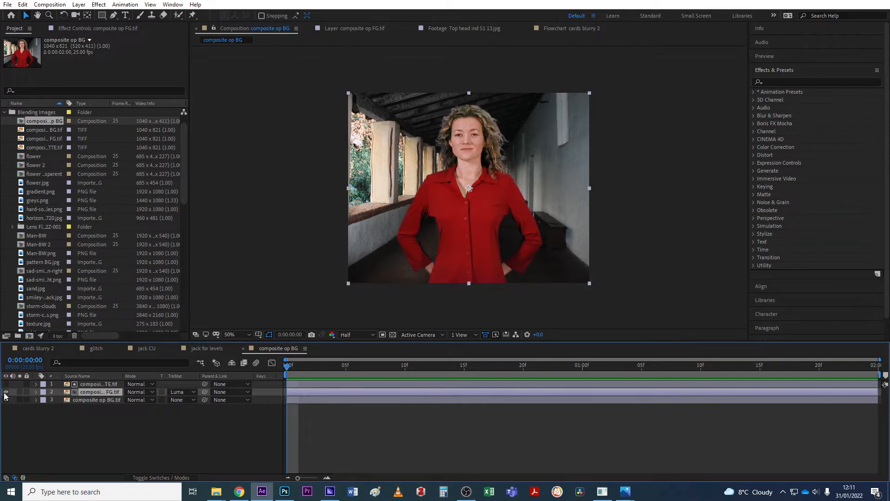
pyautogui.doubleClick(93, 385)
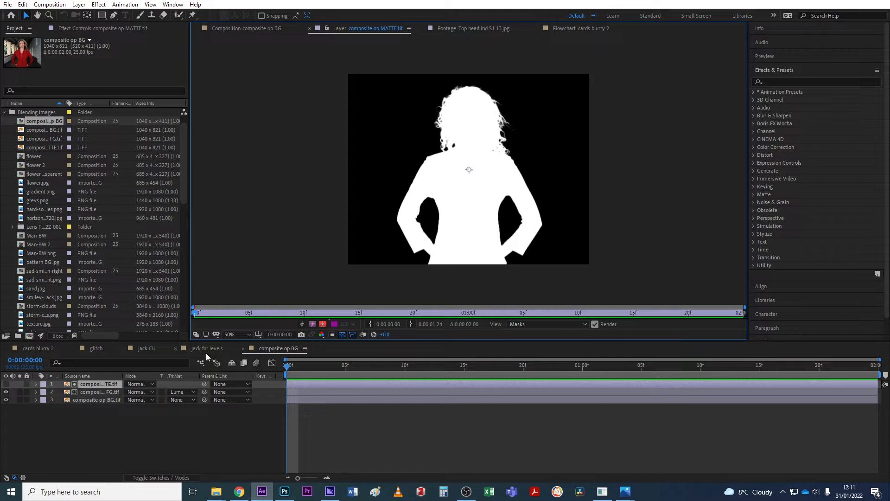
# Open the glitch composition and preview the GLITCHTASTIC text matte animation from 31:12 and again from 32:02.
pyautogui.click(96, 349)
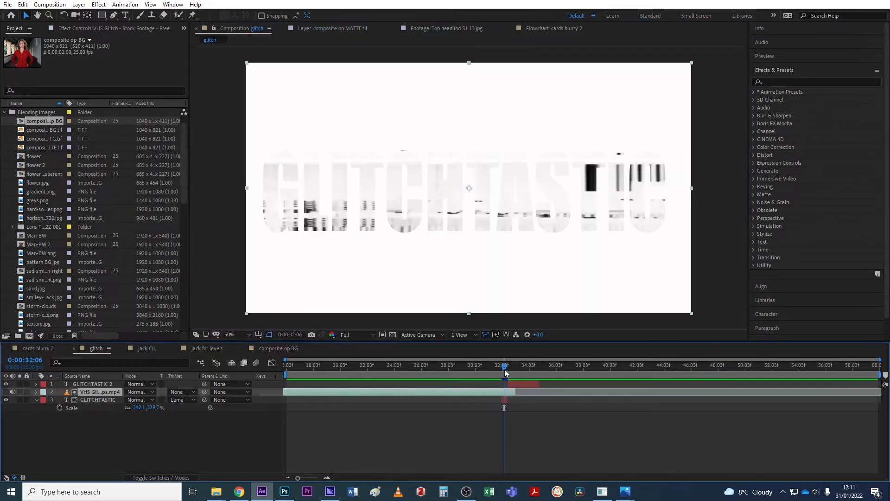
pyautogui.moveTo(506, 366); pyautogui.dragTo(492, 368)
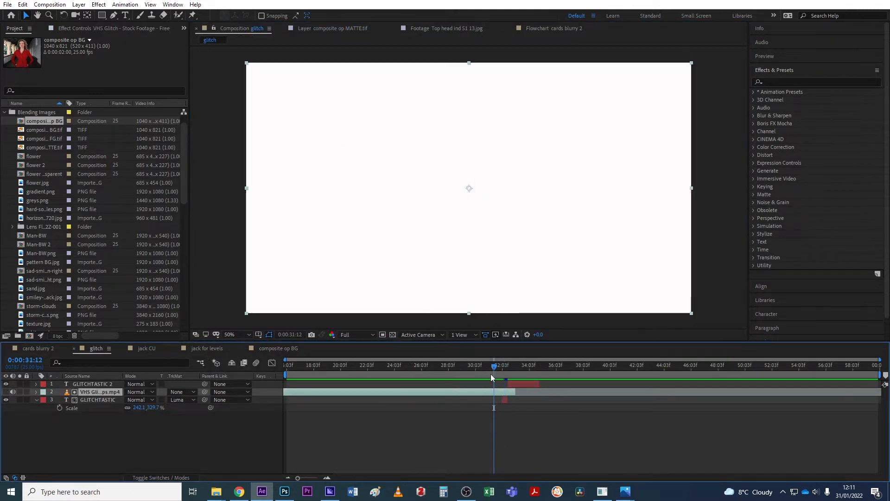
pyautogui.click(495, 409)
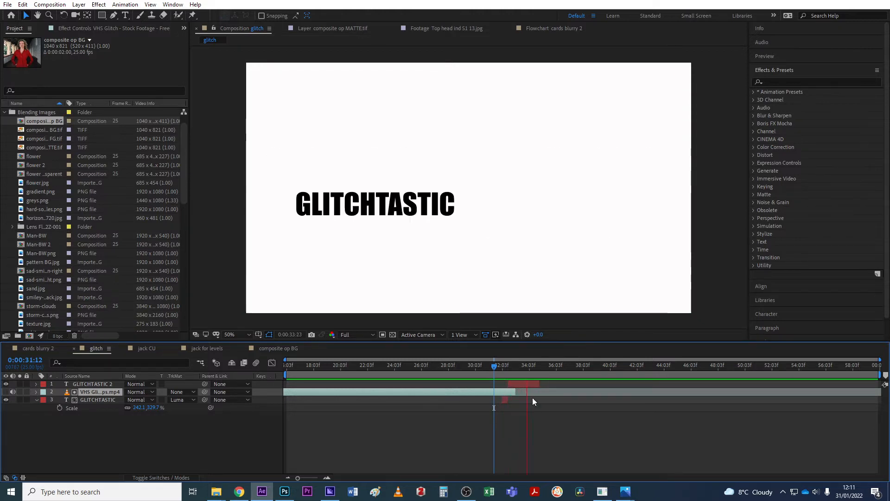
pyautogui.click(501, 367)
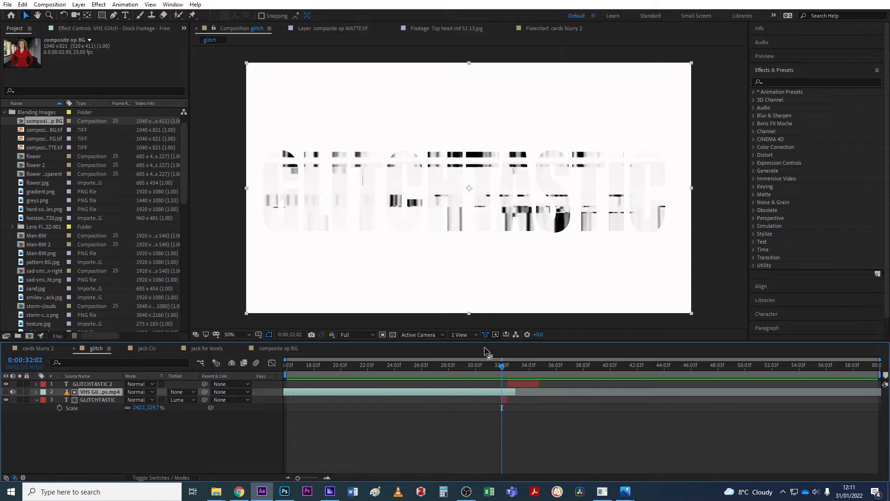
pyautogui.press('space')
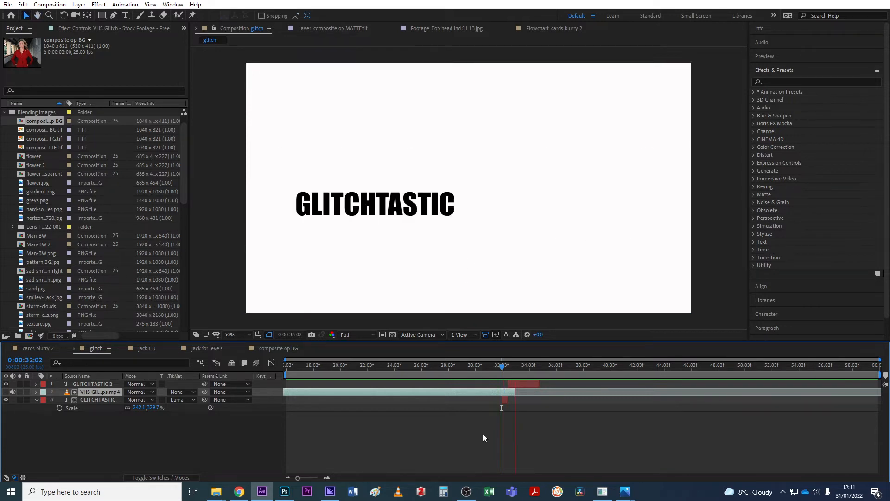
pyautogui.press('space')
# Open the jack CU composition and preview the double-exposure portrait from 21:31:15:11.
pyautogui.click(147, 348)
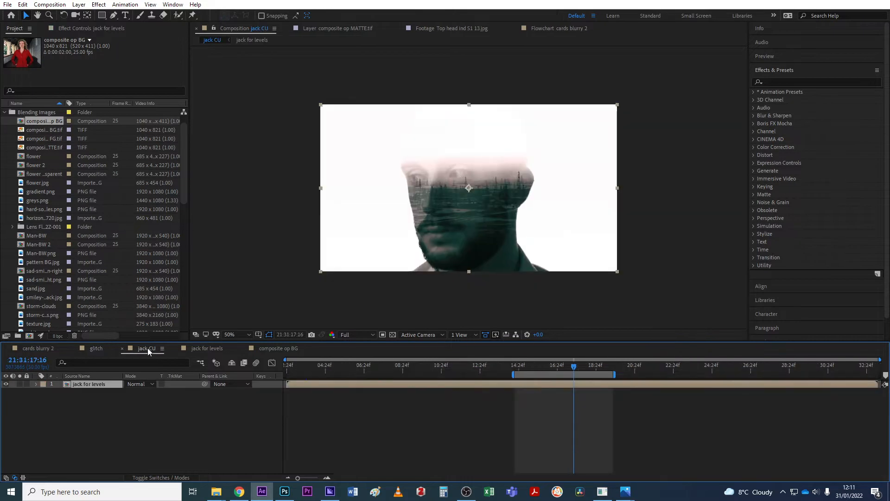
pyautogui.click(534, 366)
pyautogui.moveTo(534, 366)
pyautogui.mouseDown()
pyautogui.moveTo(563, 369)
pyautogui.moveTo(534, 366)
pyautogui.mouseUp()
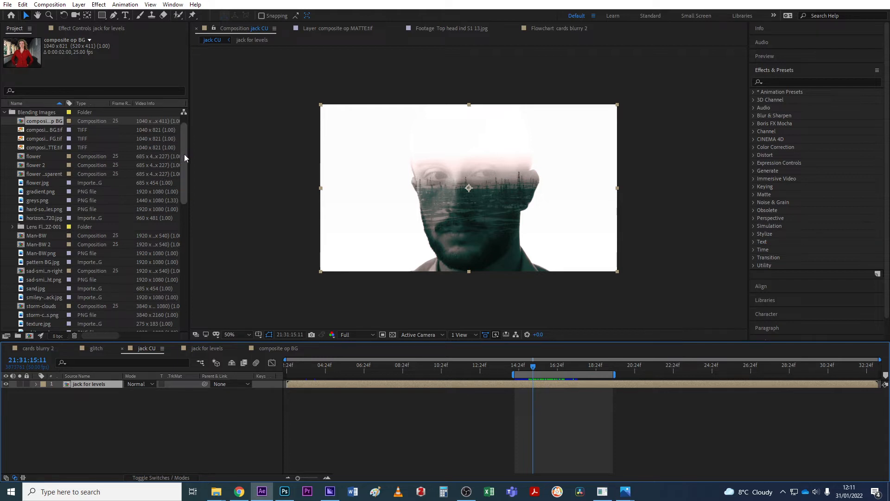
# View the True Detective reference stills Silhouette S1 46.jpg and Top head ind S1 13.jpg from the project.
pyautogui.moveTo(185, 154); pyautogui.dragTo(185, 284)
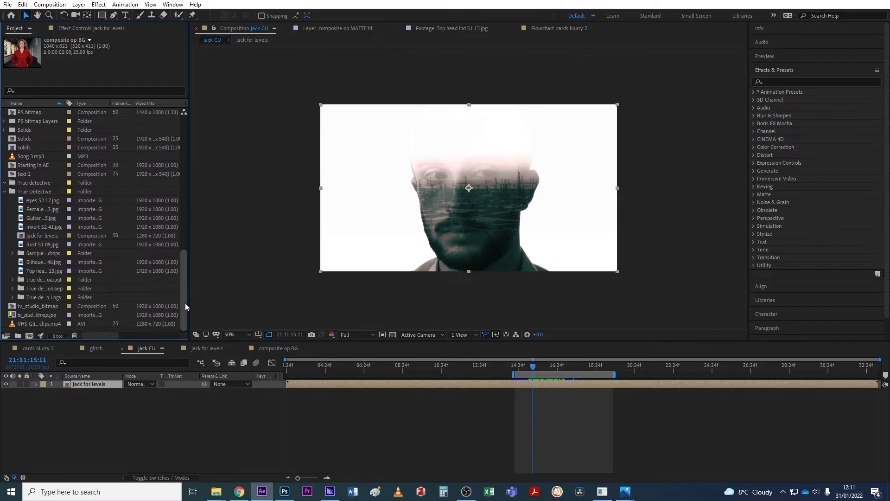
pyautogui.doubleClick(22, 263)
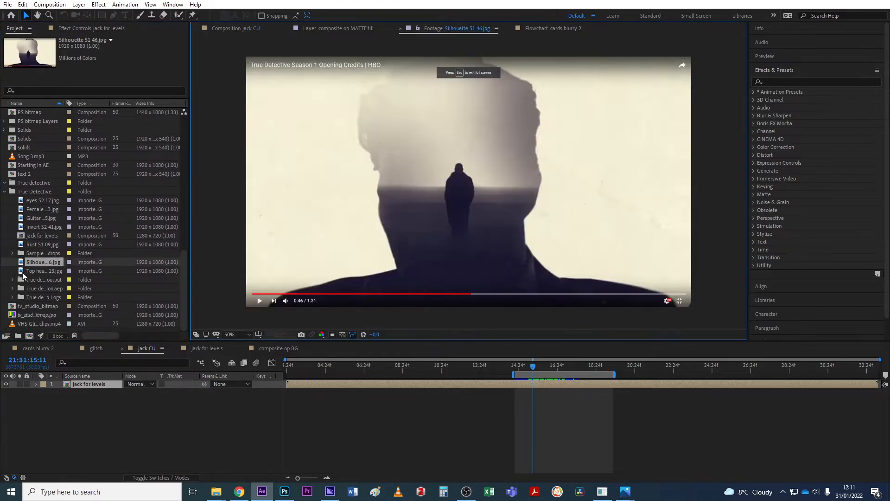
pyautogui.doubleClick(21, 272)
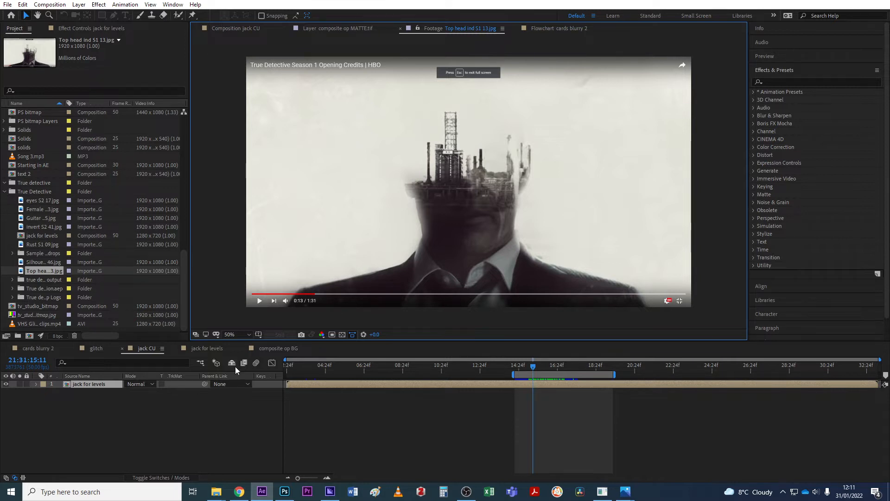
# Return to the composite op BG composition and view the matte, foreground and background layers individually.
pyautogui.click(276, 348)
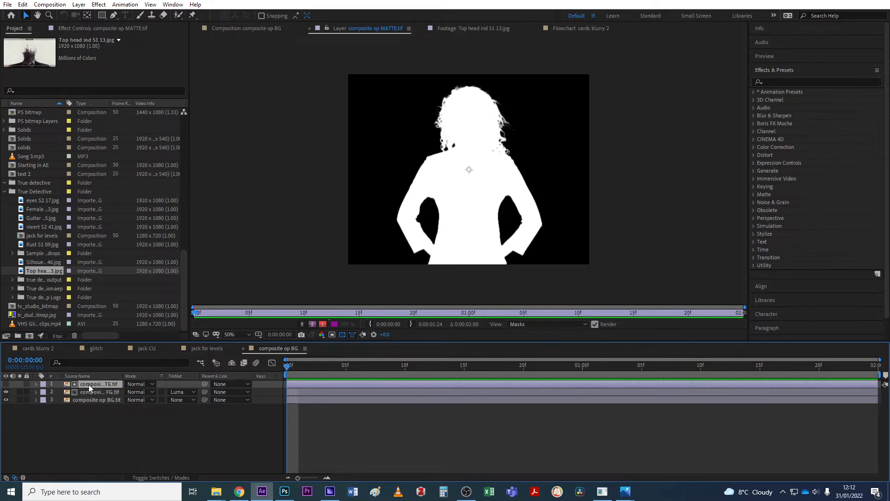
pyautogui.click(350, 286)
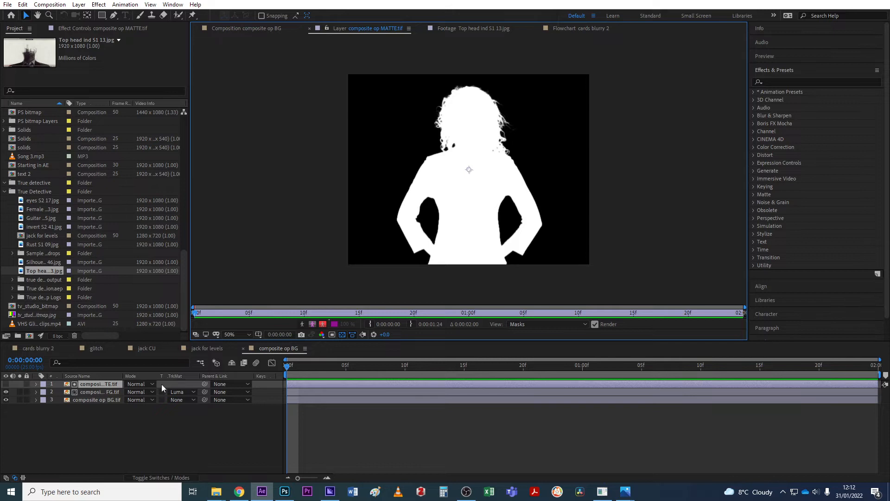
pyautogui.doubleClick(97, 391)
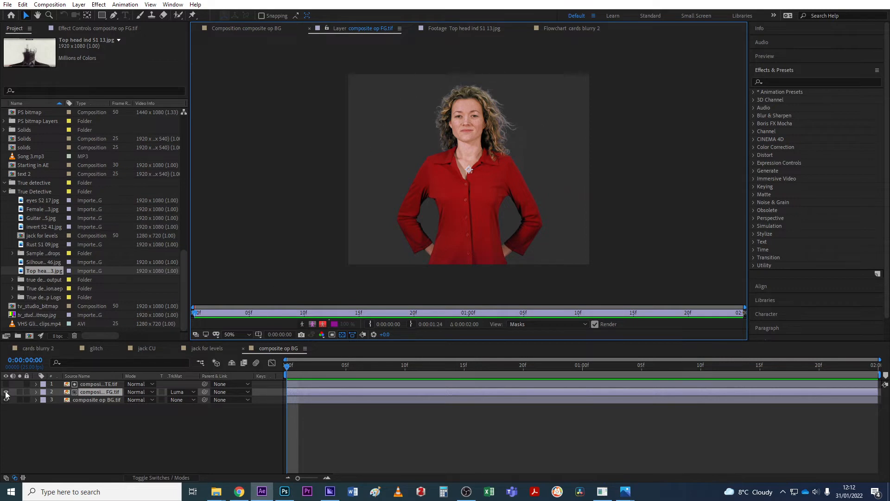
pyautogui.doubleClick(91, 400)
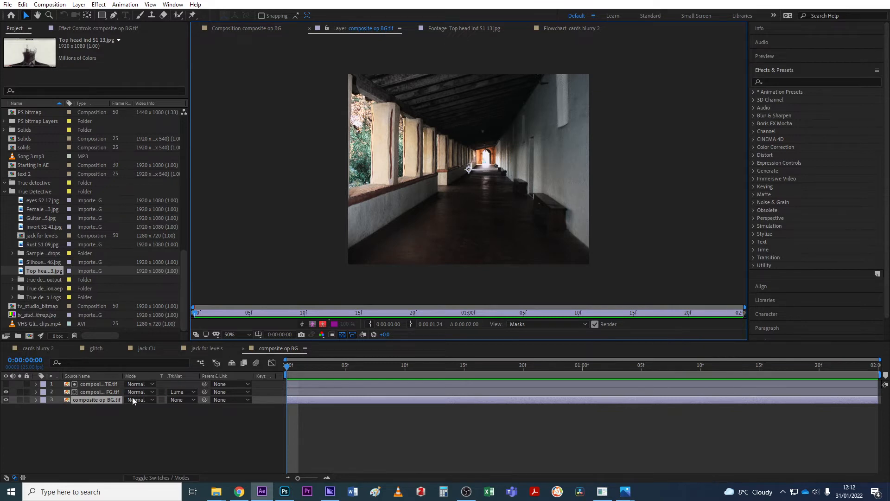
# Remove the track matte from composite op FG.tif, make the matte layer visible, and display the composite op BG composition.
pyautogui.click(190, 392)
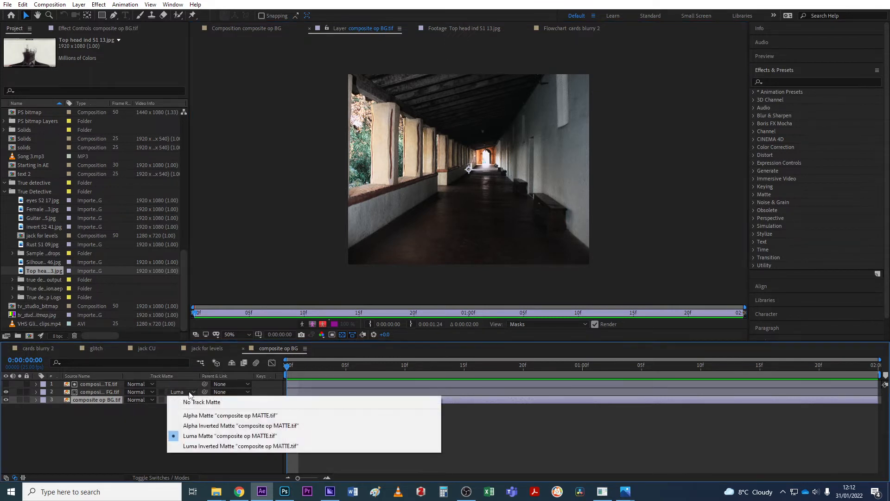
pyautogui.click(197, 400)
pyautogui.click(5, 385)
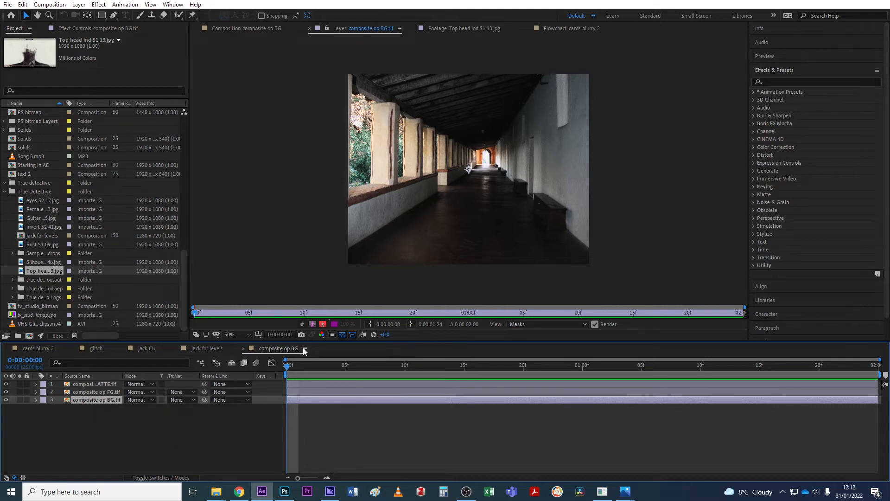
pyautogui.click(250, 28)
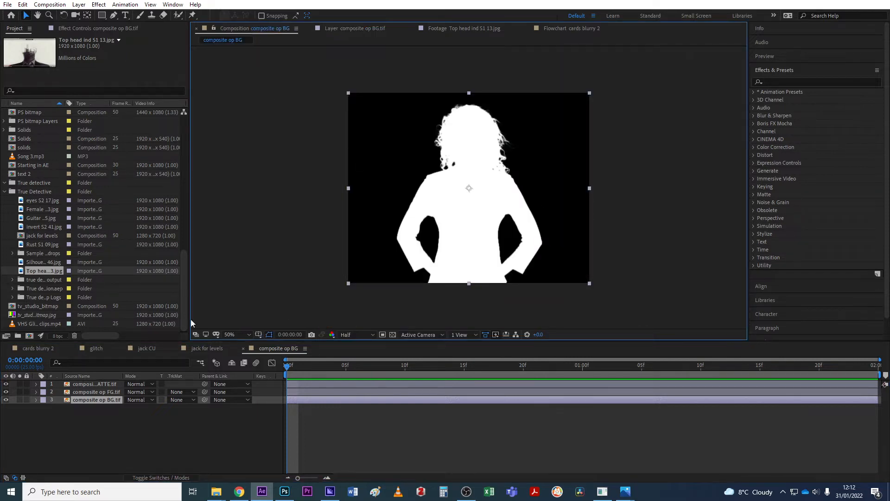
# Hide the matte and foreground layers one after the other to examine the stacking order, and show both again.
pyautogui.click(93, 385)
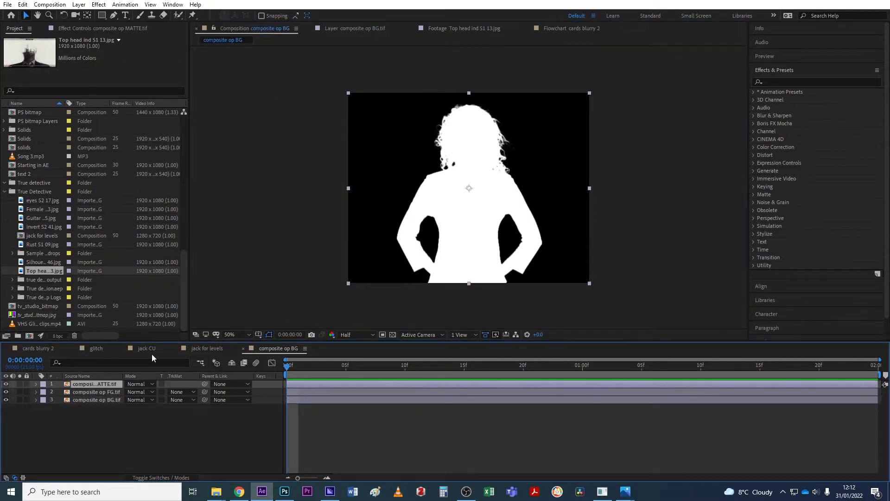
pyautogui.click(6, 384)
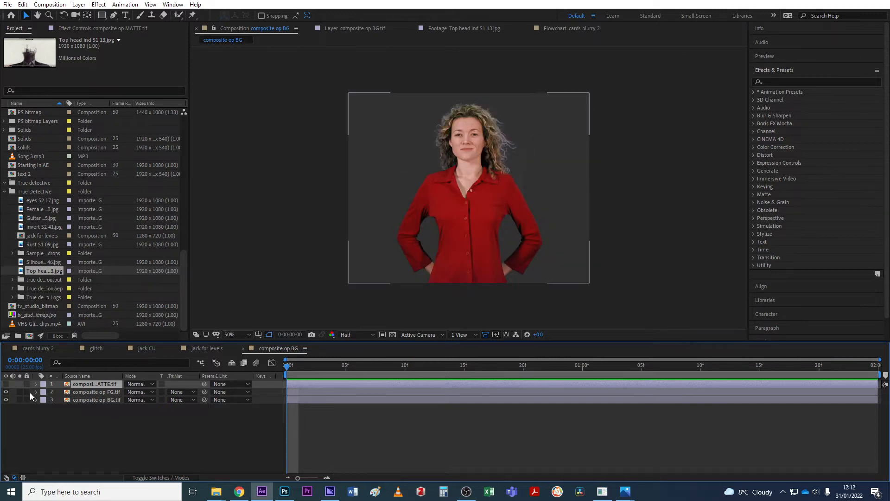
pyautogui.click(6, 392)
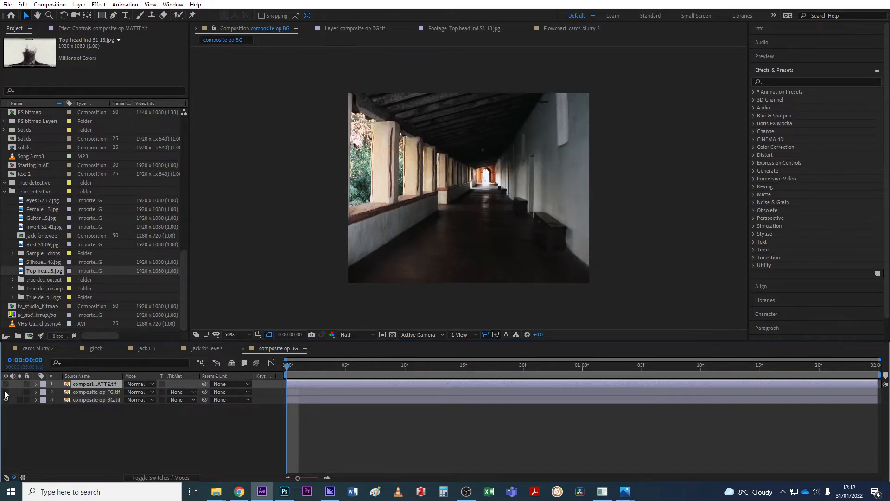
pyautogui.moveTo(6, 384); pyautogui.dragTo(6, 392)
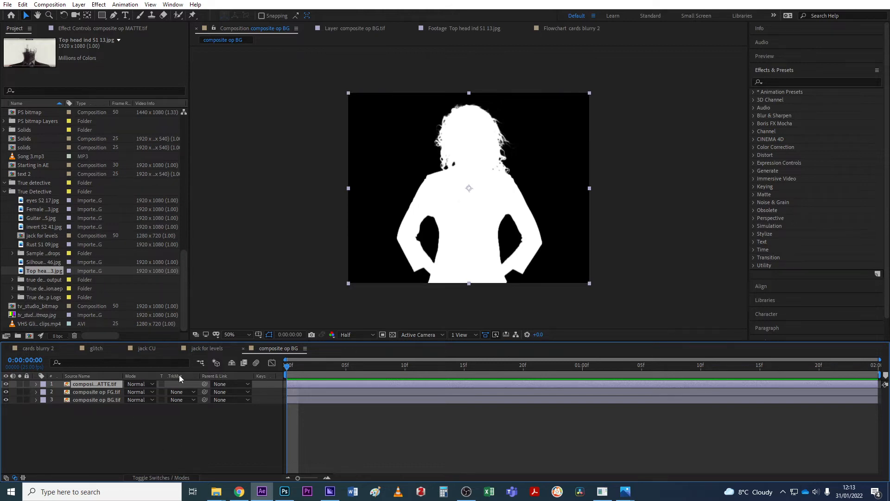
# With the track matte controls displayed, set composite op FG.tif to Luma Matte "composite op MATTE.tif".
pyautogui.click(167, 478)
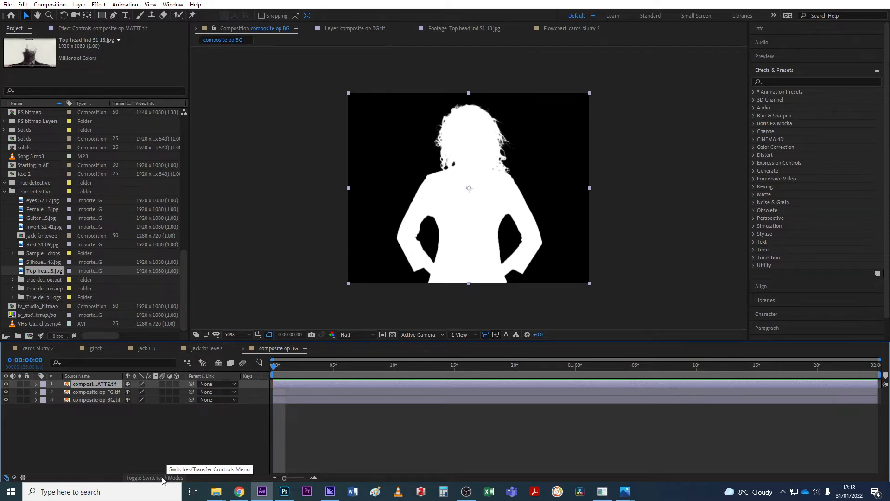
pyautogui.click(163, 478)
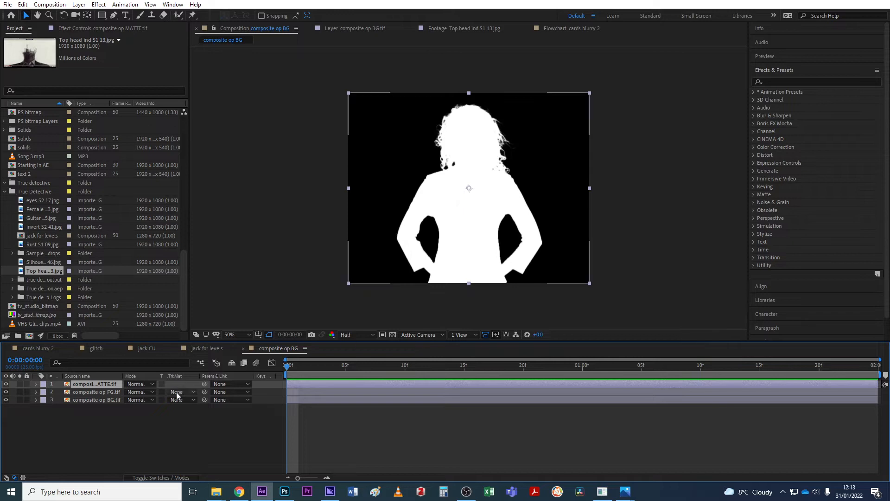
pyautogui.click(96, 392)
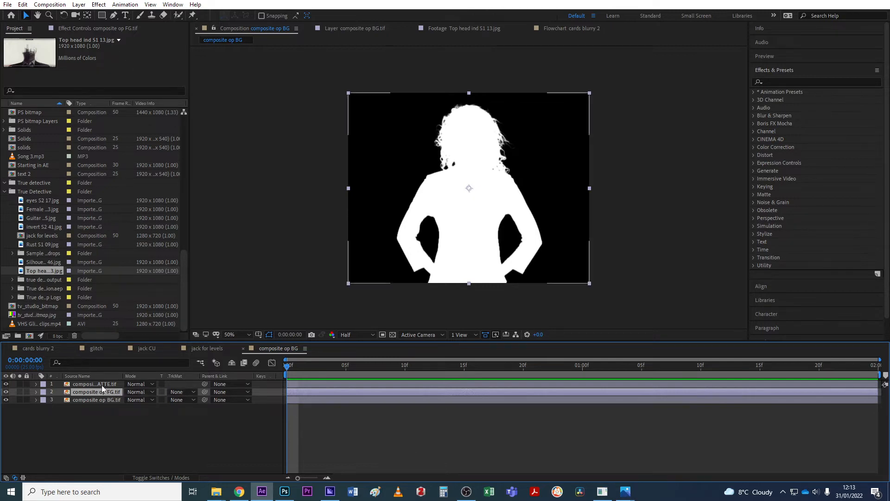
pyautogui.click(192, 393)
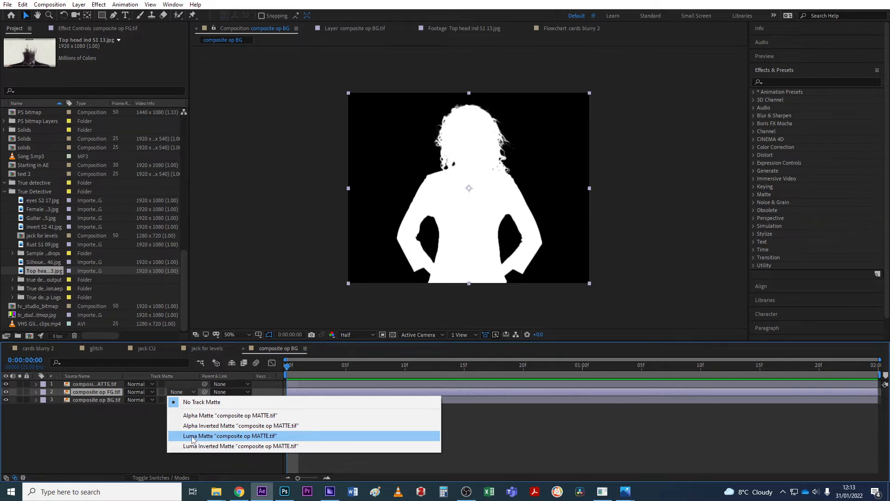
pyautogui.click(213, 437)
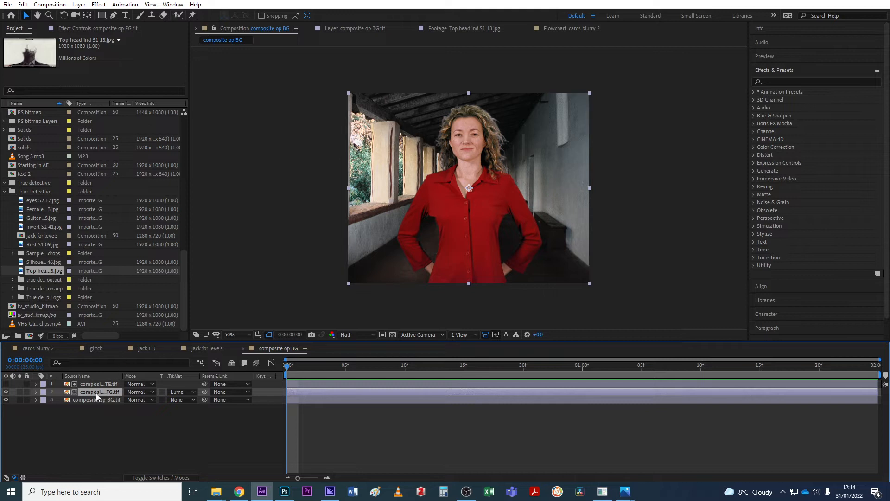
# Toggle the composite op BG.tif layer's visibility, leaving it shown, and turn on the transparency grid in the composition view.
pyautogui.click(6, 400)
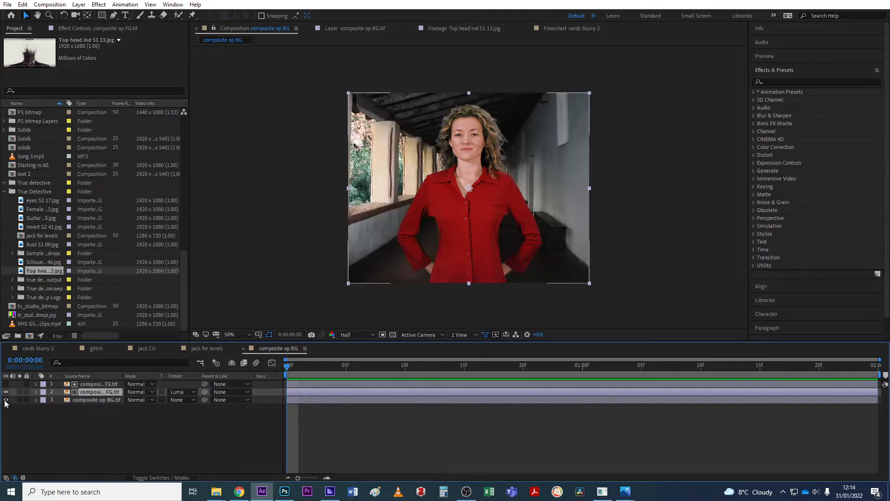
pyautogui.click(5, 399)
pyautogui.click(6, 400)
pyautogui.click(393, 334)
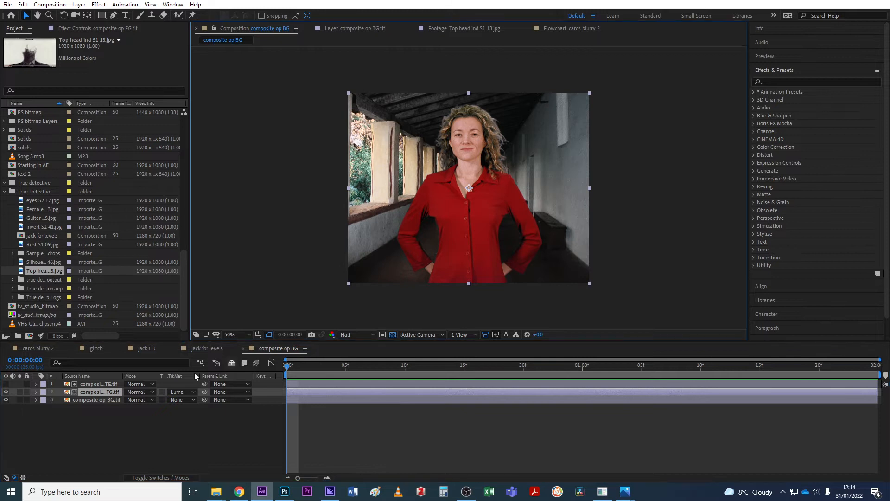
# Hide composite op BG.tif to examine the matted foreground over transparency, and show the background layer again.
pyautogui.click(6, 400)
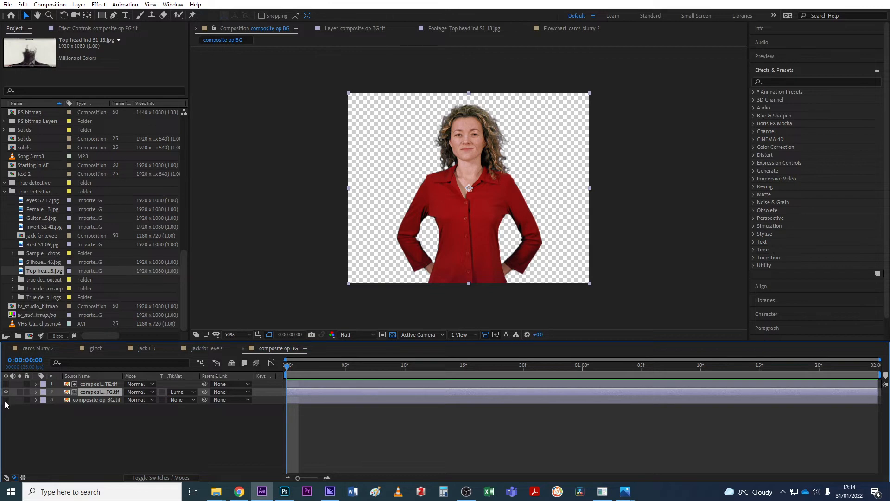
pyautogui.click(90, 384)
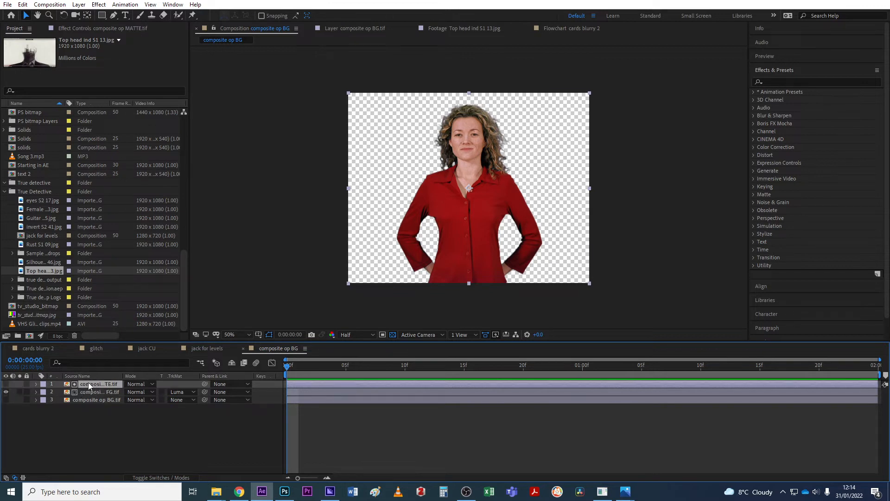
pyautogui.click(95, 392)
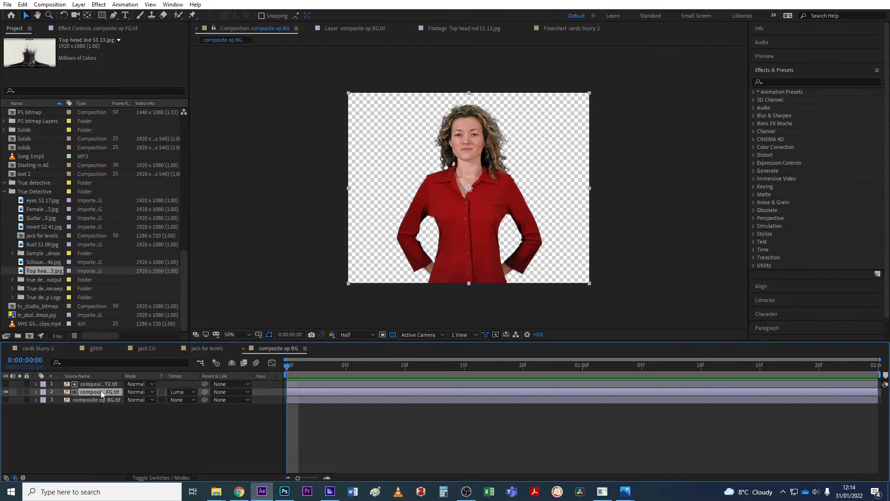
pyautogui.click(6, 400)
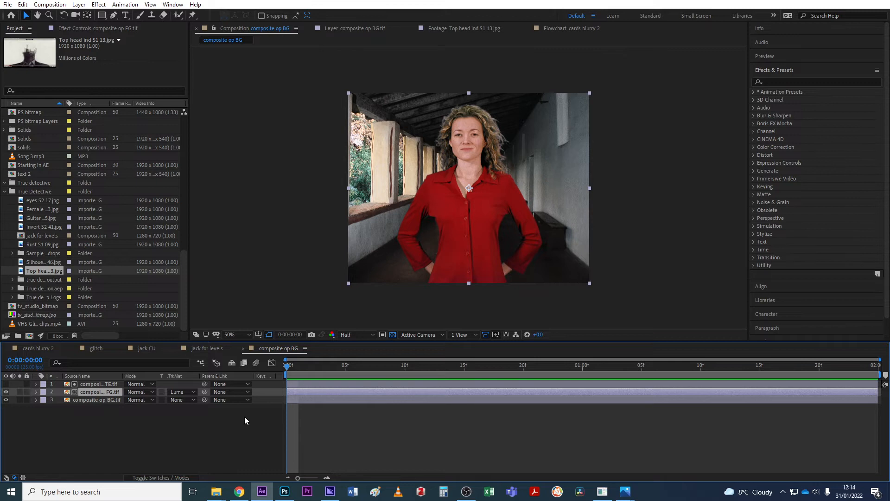
# Try Luma Inverted Matte "composite op MATTE.tif" on composite op FG.tif, and return the layer to Luma Matte.
pyautogui.click(185, 391)
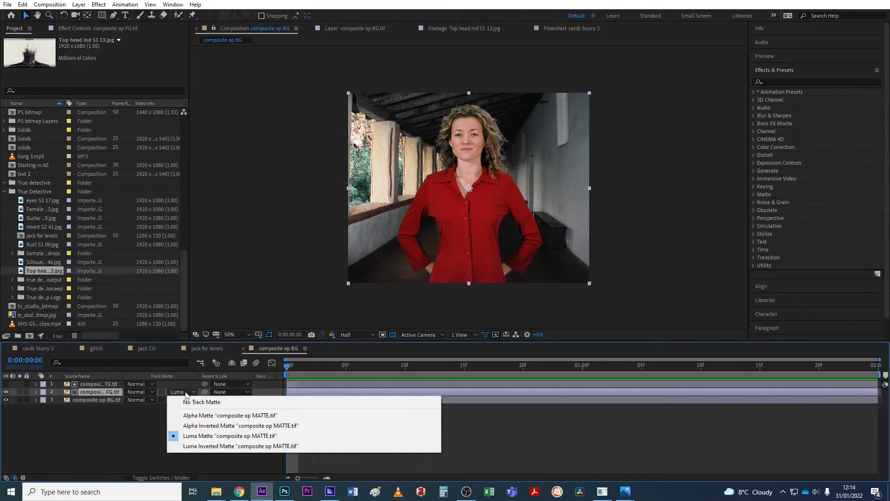
pyautogui.click(206, 445)
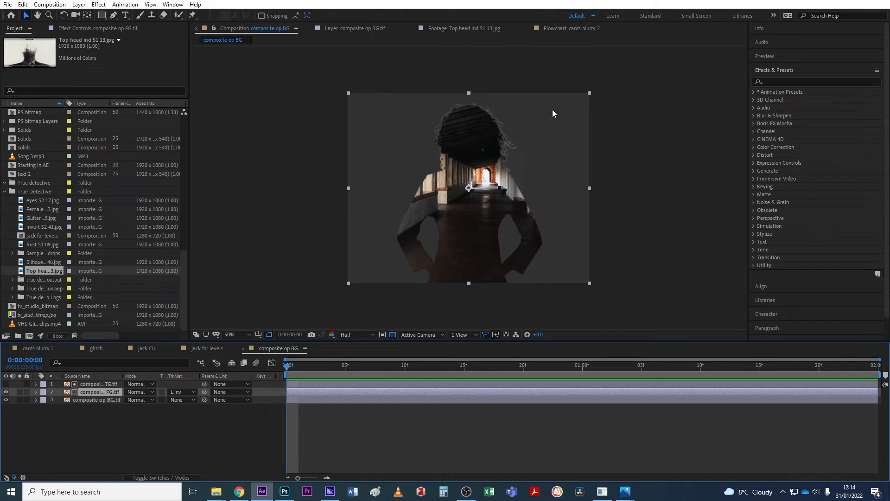
pyautogui.click(183, 392)
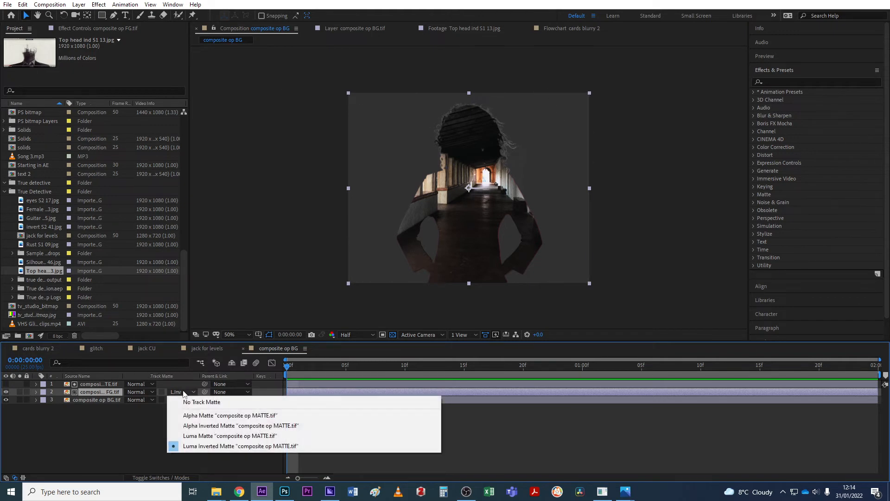
pyautogui.click(200, 436)
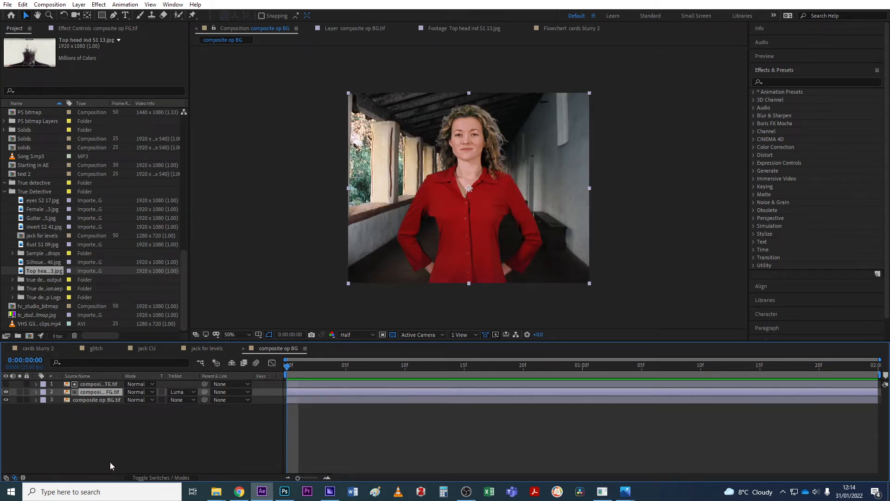
# In the glitch composition, hide the GLITCHTASTIC 2 layer and examine the matted GLITCHTASTIC layer at 0:00:32:05.
pyautogui.click(97, 348)
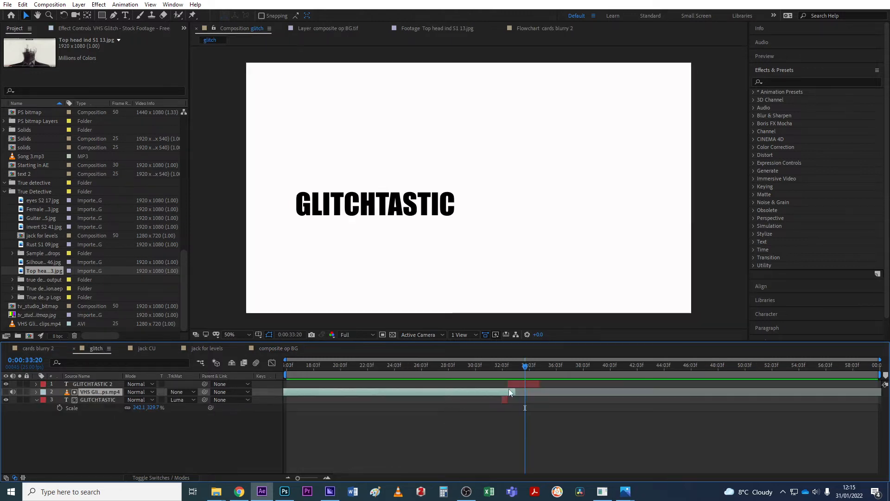
pyautogui.moveTo(508, 392); pyautogui.dragTo(514, 392)
pyautogui.click(6, 384)
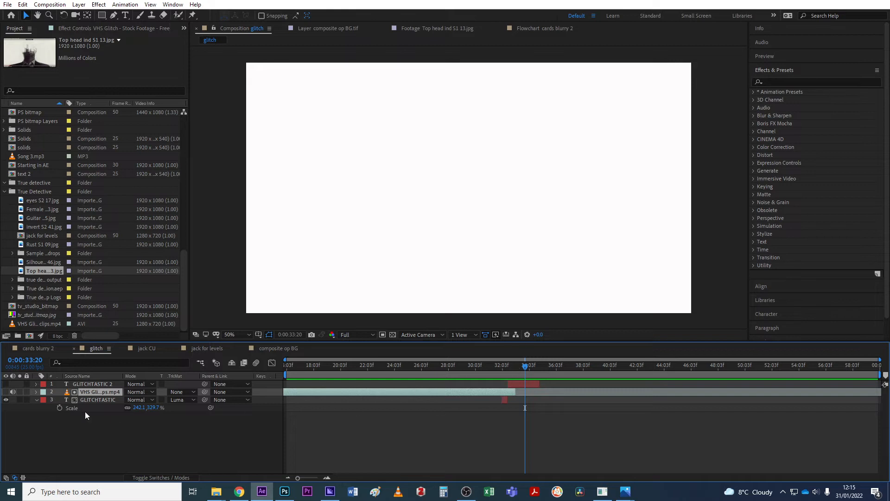
pyautogui.click(93, 400)
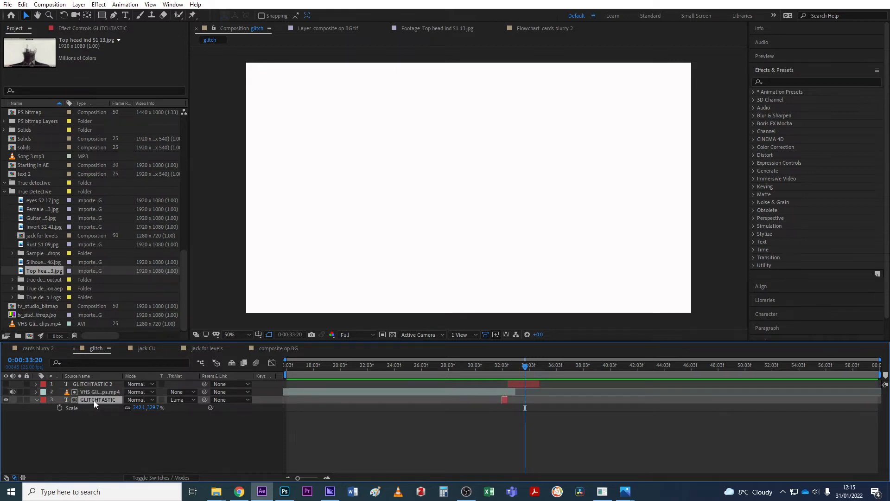
pyautogui.click(504, 367)
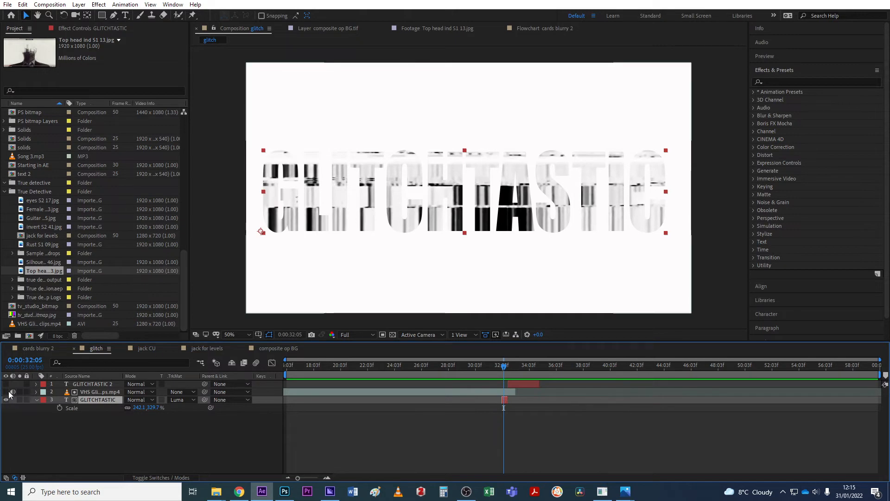
# Set the GLITCHTASTIC layer to No Track Matte and show the VHS Glitch clip to examine its footage up to 0:00:32:08.
pyautogui.click(181, 400)
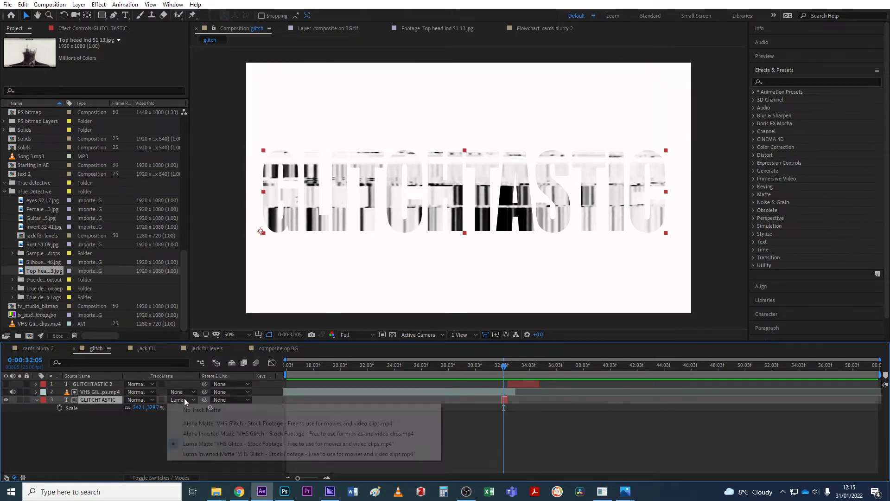
pyautogui.click(191, 410)
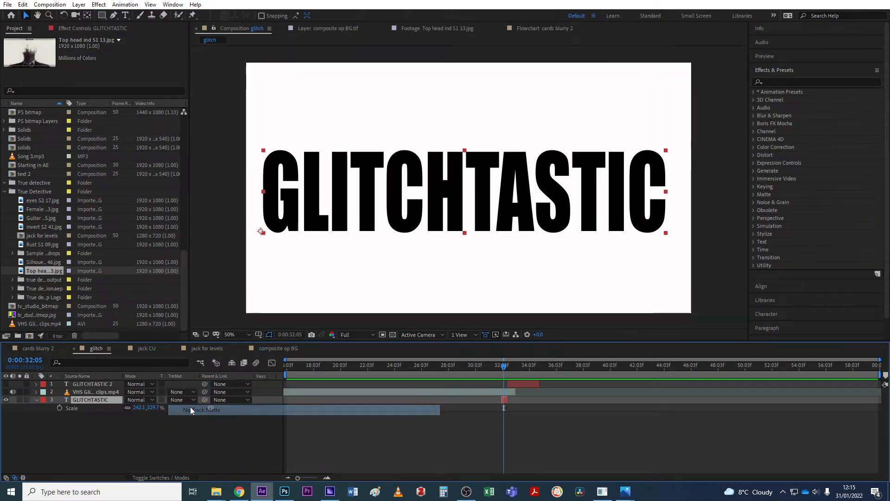
pyautogui.click(5, 392)
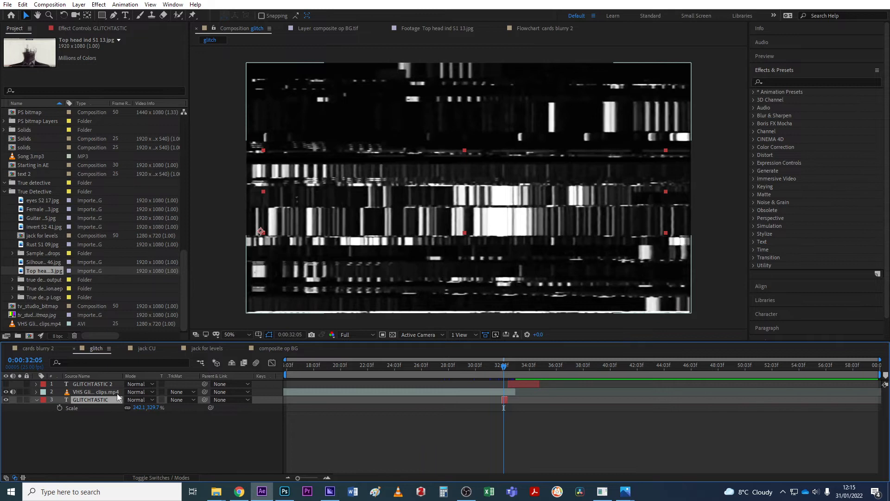
pyautogui.click(504, 367)
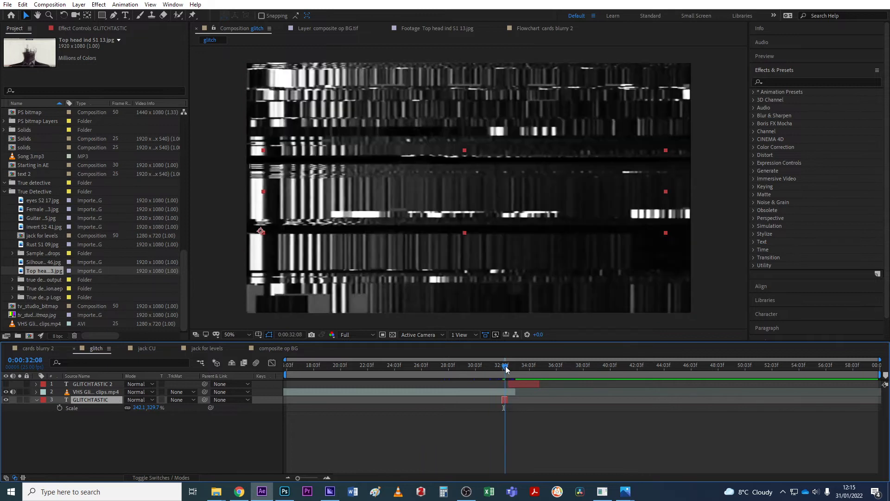
pyautogui.moveTo(503, 368); pyautogui.dragTo(505, 371)
# Set the GLITCHTASTIC layer to Luma Matte using the VHS Glitch clip, and turn on the transparency grid.
pyautogui.click(190, 400)
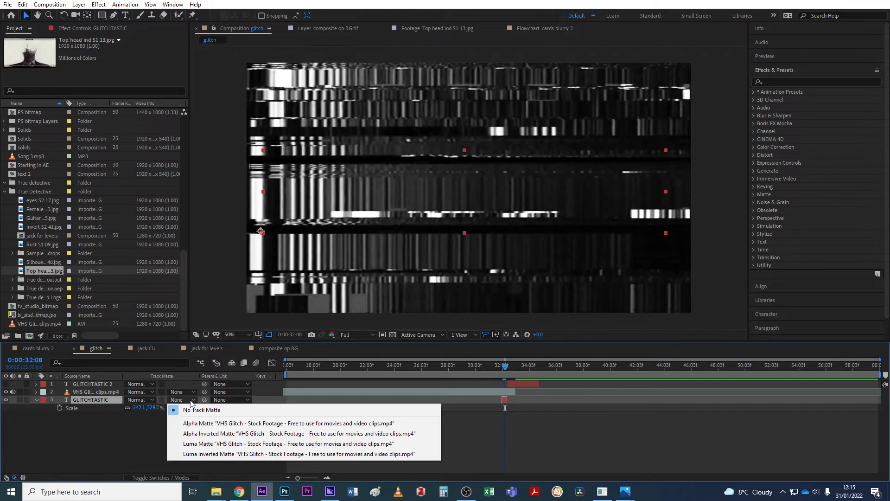
pyautogui.click(206, 444)
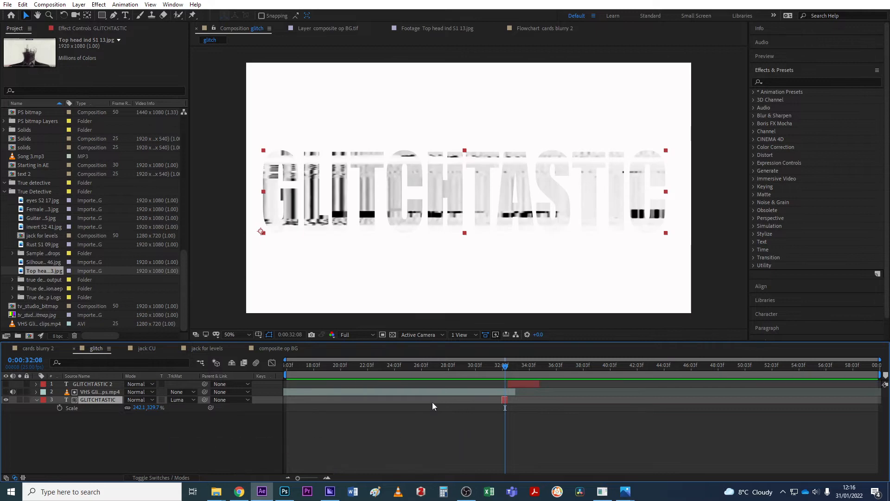
pyautogui.click(392, 334)
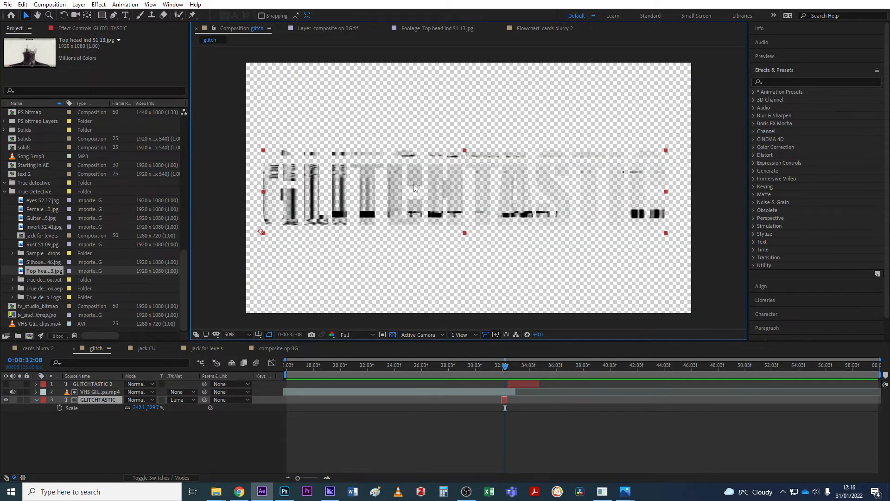
# Scrub forward to 0:00:32:10 to examine the matted text over transparency, and turn the transparency grid off.
pyautogui.click(504, 367)
pyautogui.moveTo(504, 369); pyautogui.dragTo(505, 370)
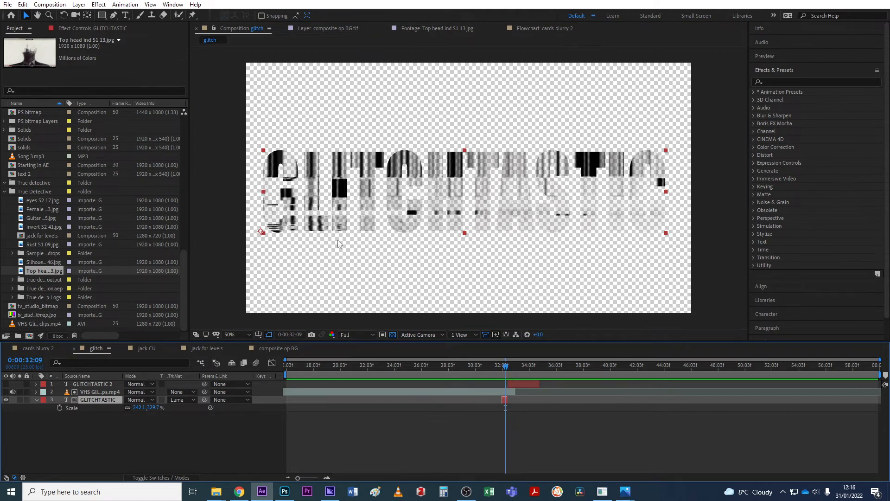
pyautogui.click(504, 368)
pyautogui.moveTo(505, 368); pyautogui.dragTo(506, 369)
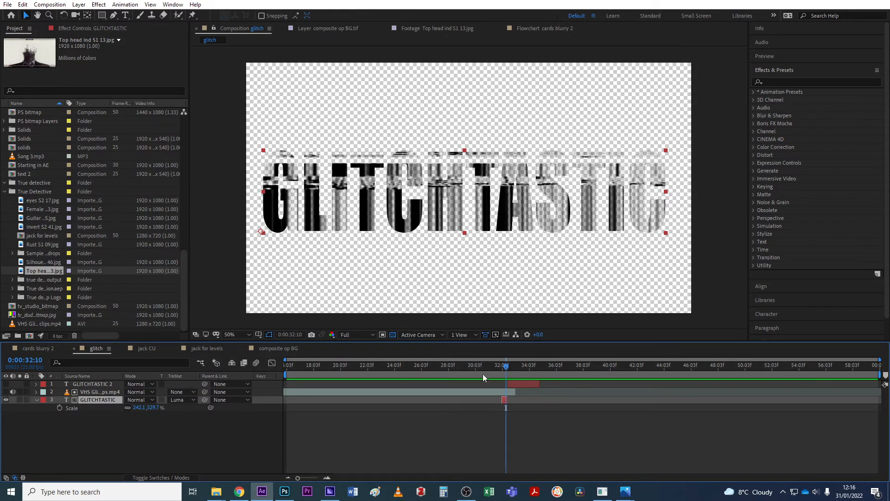
pyautogui.click(393, 335)
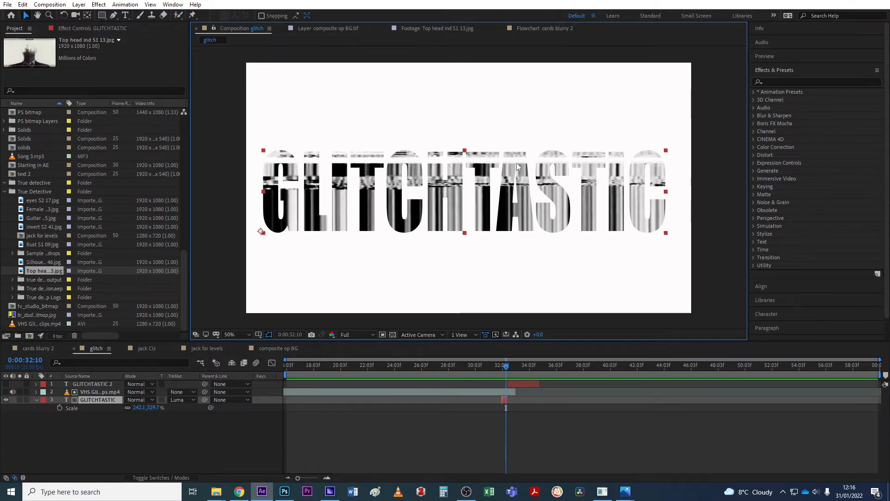
# Scrub through the glitched title to 0:00:33:09, selecting the VHS Glitch layer to examine how it mattes the text.
pyautogui.click(505, 366)
pyautogui.moveTo(505, 365); pyautogui.dragTo(504, 368)
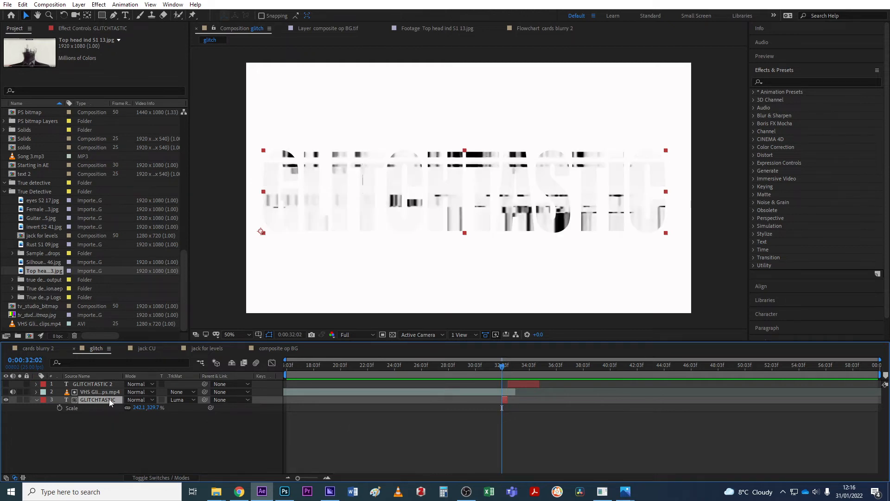
pyautogui.click(99, 393)
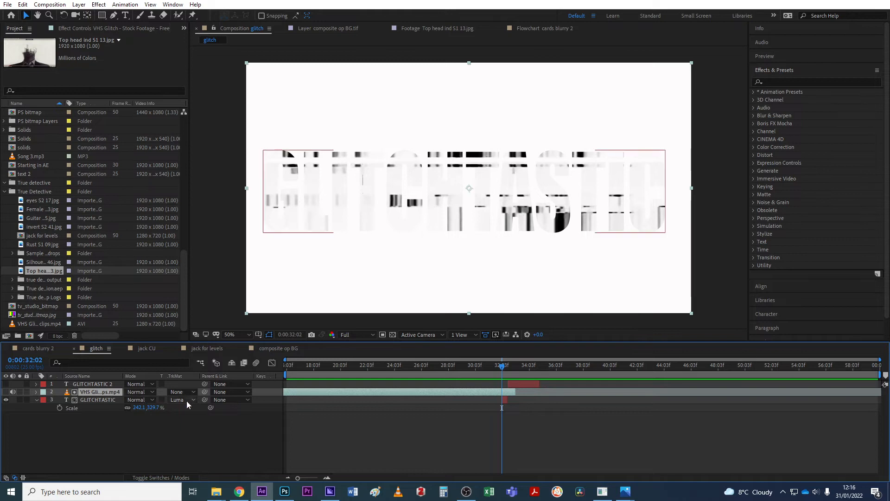
pyautogui.click(505, 369)
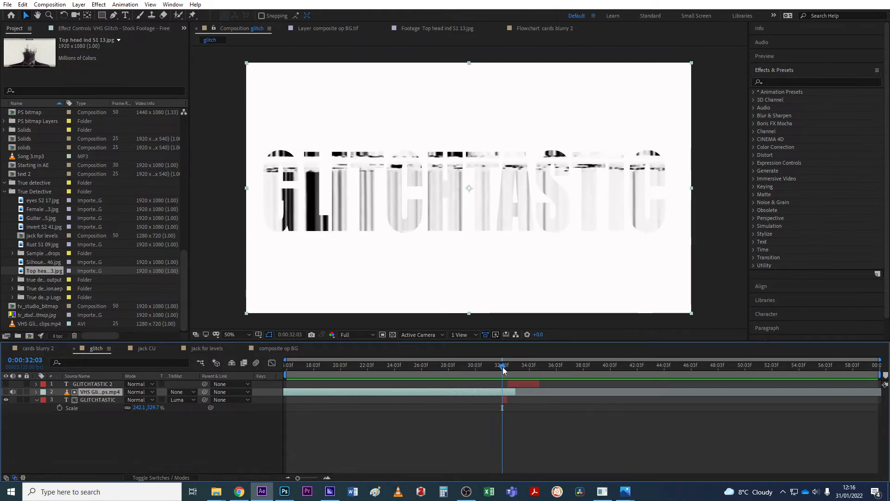
pyautogui.moveTo(503, 369); pyautogui.dragTo(519, 368)
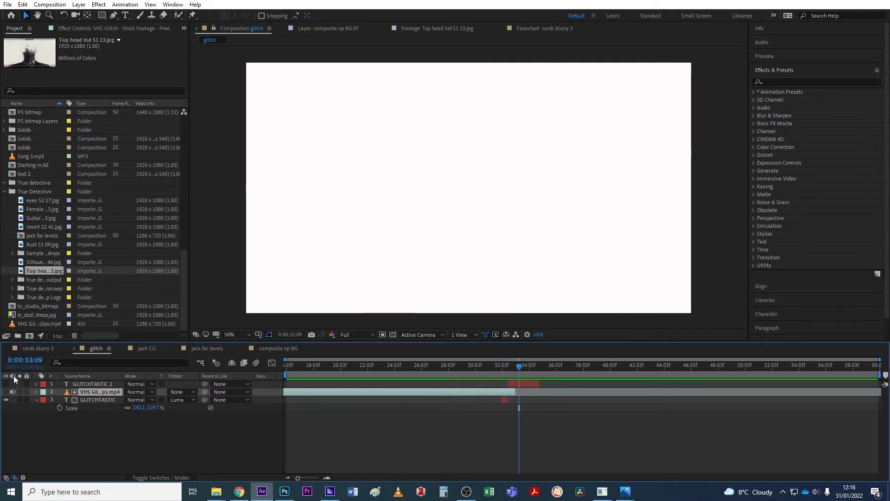
# With the GLITCHTASTIC 2 layer shown again, preview the glitch composition from 0:00:31:22.
pyautogui.click(498, 365)
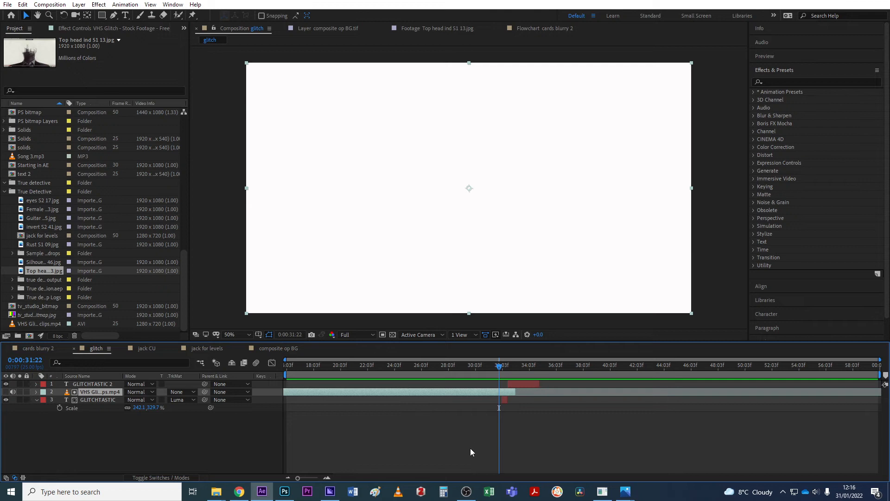
pyautogui.press('space')
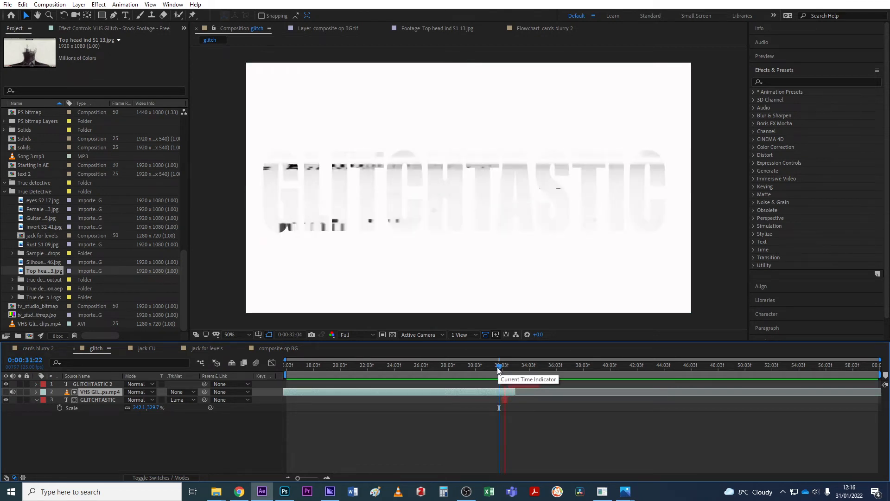
pyautogui.press('space')
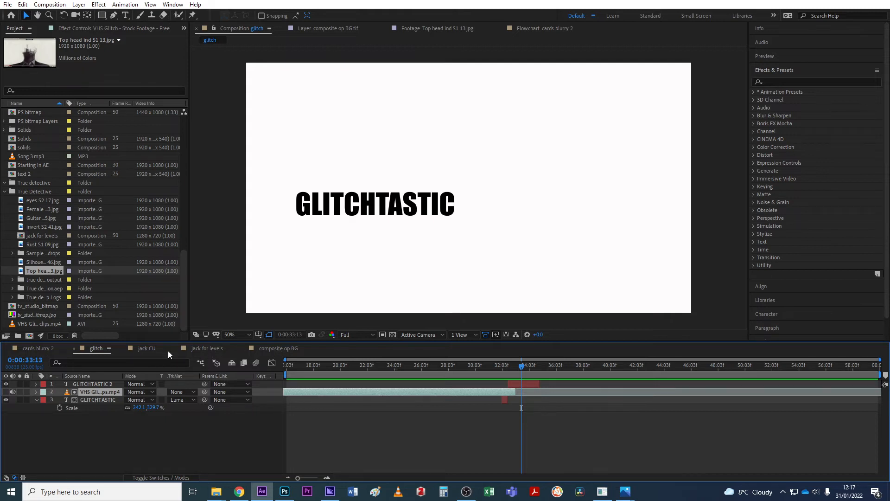
# Open the jack CU composition and scrub through it to examine the portrait blended with the landscape.
pyautogui.click(147, 348)
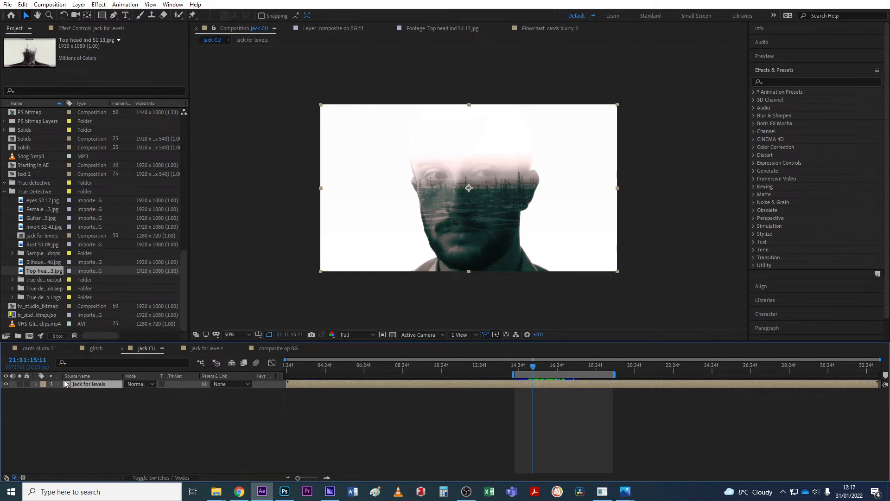
pyautogui.moveTo(535, 369); pyautogui.dragTo(520, 369)
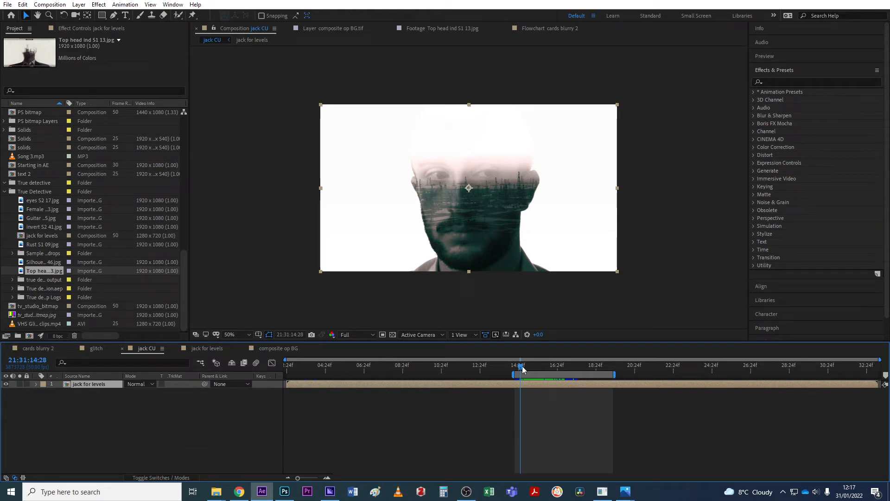
pyautogui.moveTo(521, 369); pyautogui.dragTo(547, 369)
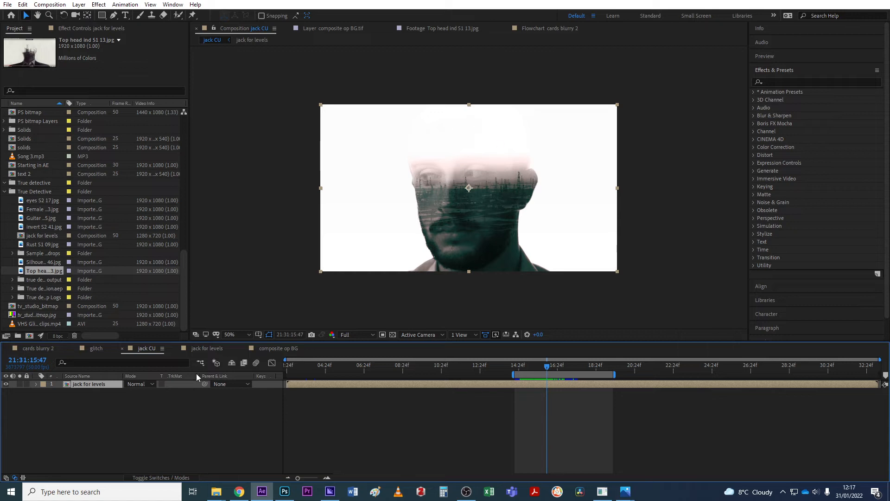
# Close the jack for levels and jack CU compositions, and create a new composition from the jack CU.MOV footage.
pyautogui.click(185, 265)
pyautogui.moveTo(184, 268); pyautogui.dragTo(182, 220)
pyautogui.click(20, 200)
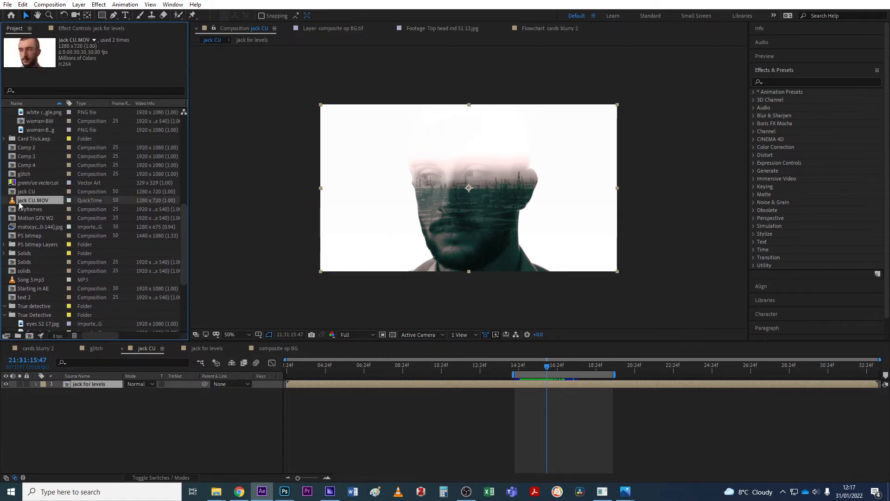
pyautogui.click(177, 349)
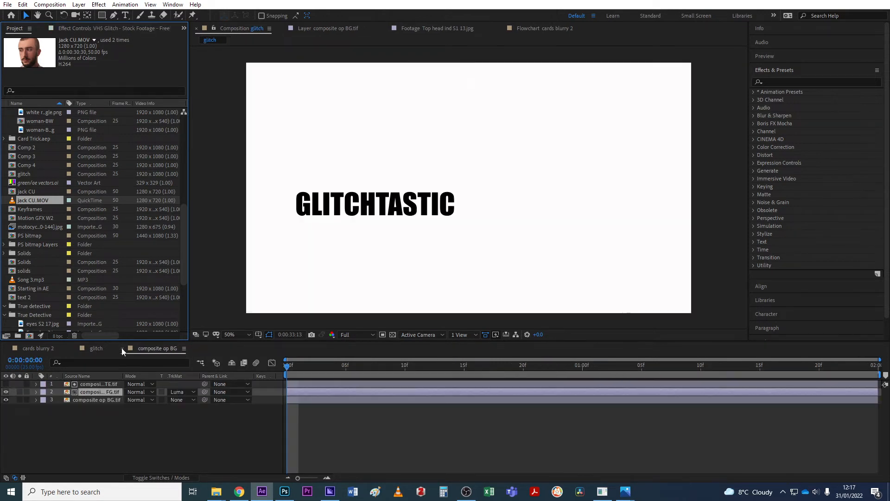
pyautogui.click(122, 348)
pyautogui.moveTo(33, 337); pyautogui.dragTo(30, 336)
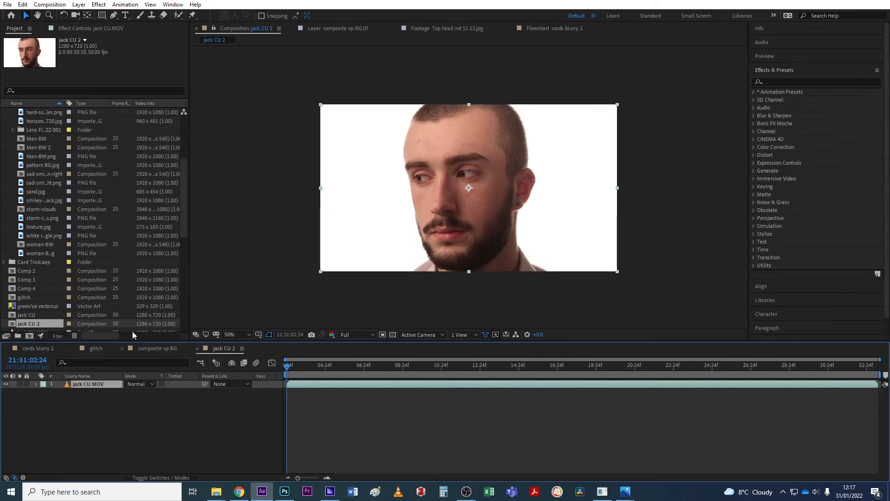
# Apply the Hue/Saturation effect to the jack CU.MOV layer and set Master Saturation to -100.
pyautogui.rightClick(107, 384)
pyautogui.moveTo(152, 269)
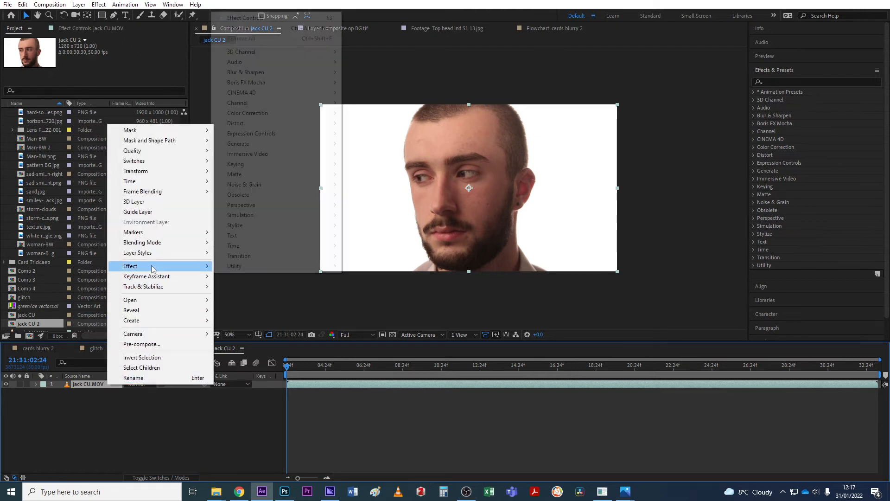
pyautogui.moveTo(332, 114)
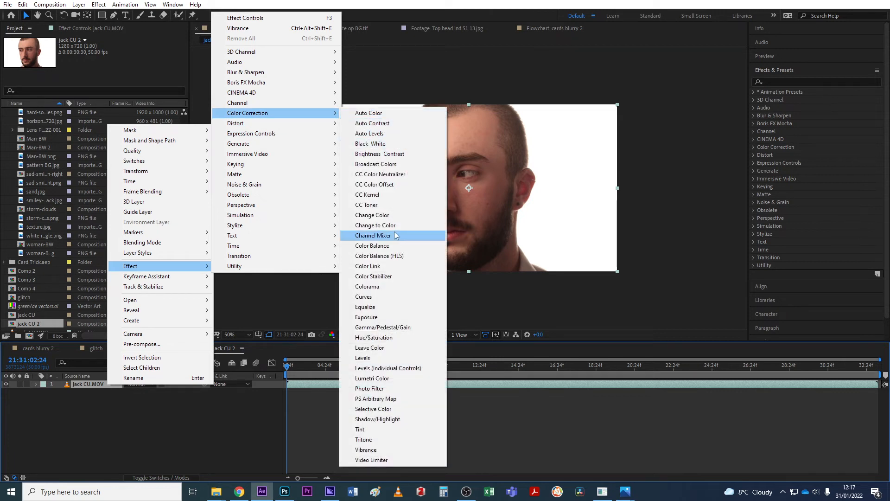
pyautogui.click(387, 338)
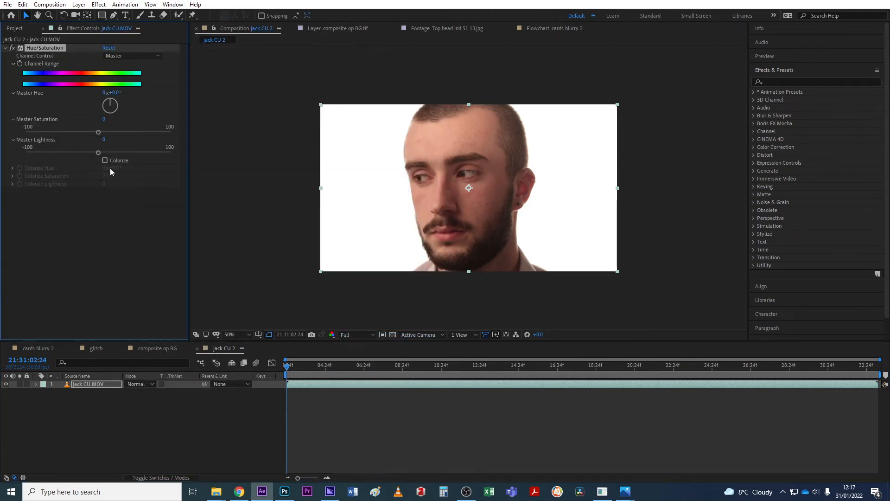
pyautogui.moveTo(98, 132); pyautogui.dragTo(1, 143)
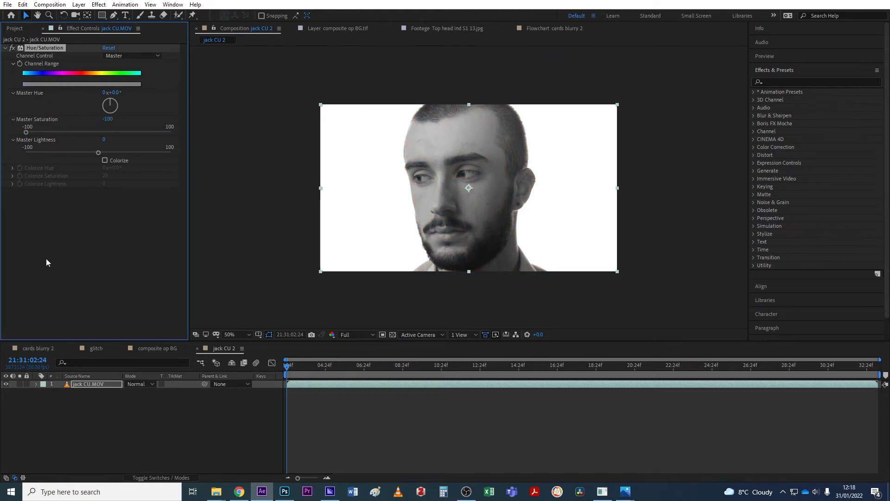
# Apply the Curves effect to the jack CU.MOV layer and bend the RGB curve into an S-shape, darkening shadows and lifting highlights.
pyautogui.rightClick(55, 234)
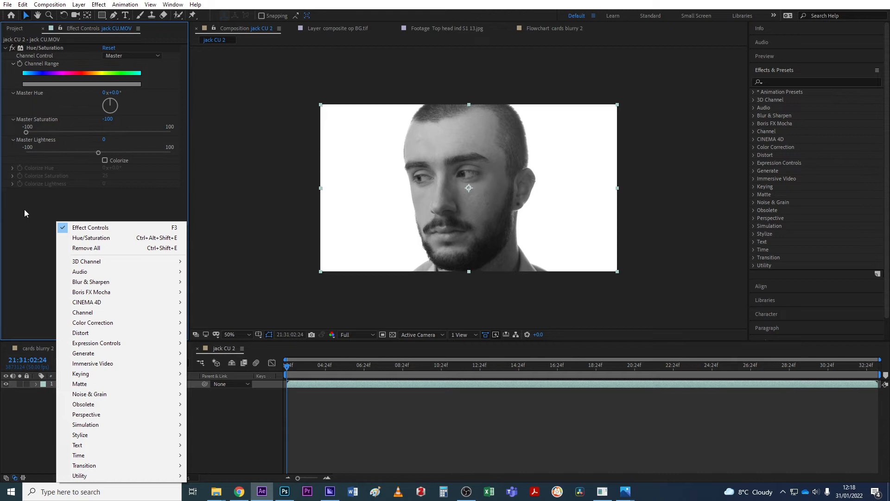
pyautogui.click(25, 224)
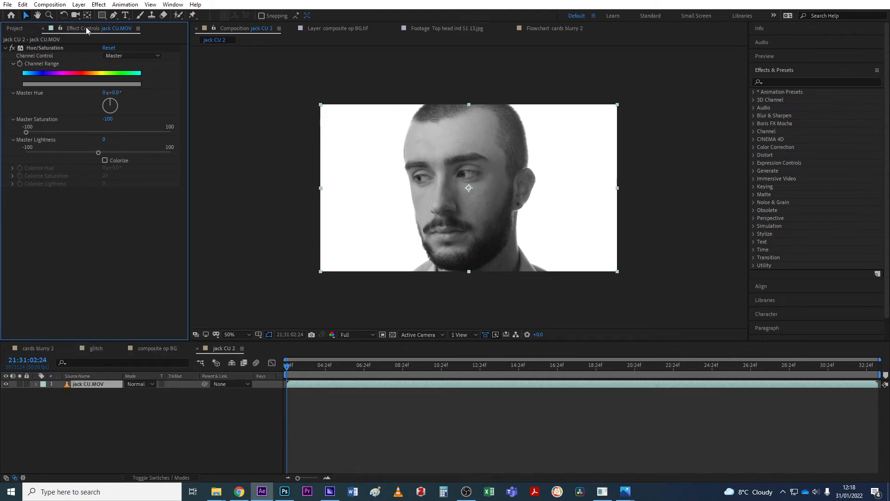
pyautogui.rightClick(65, 262)
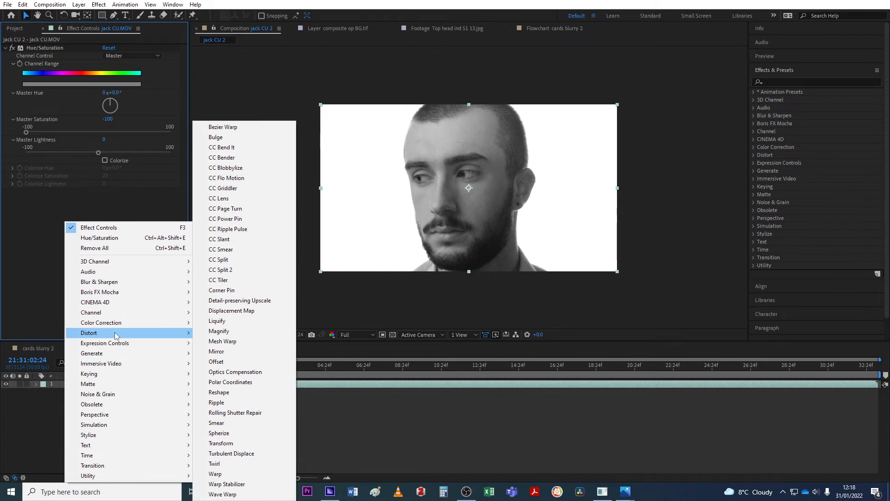
pyautogui.moveTo(119, 327)
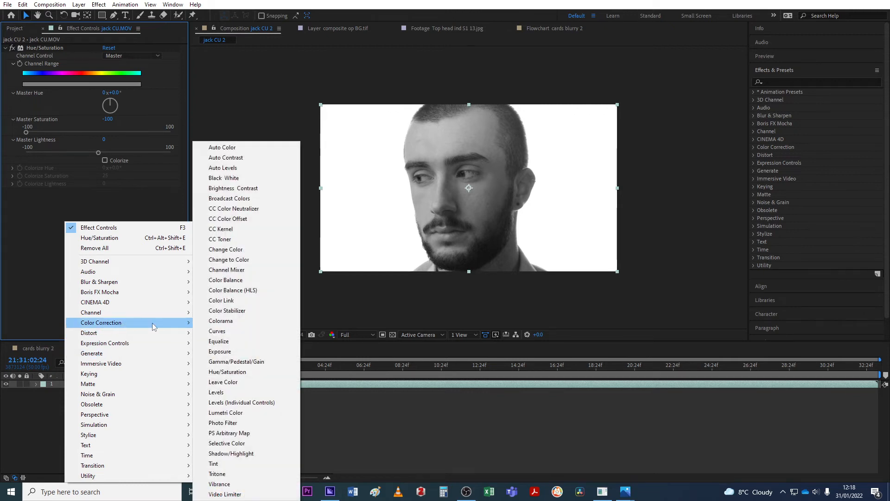
pyautogui.click(209, 327)
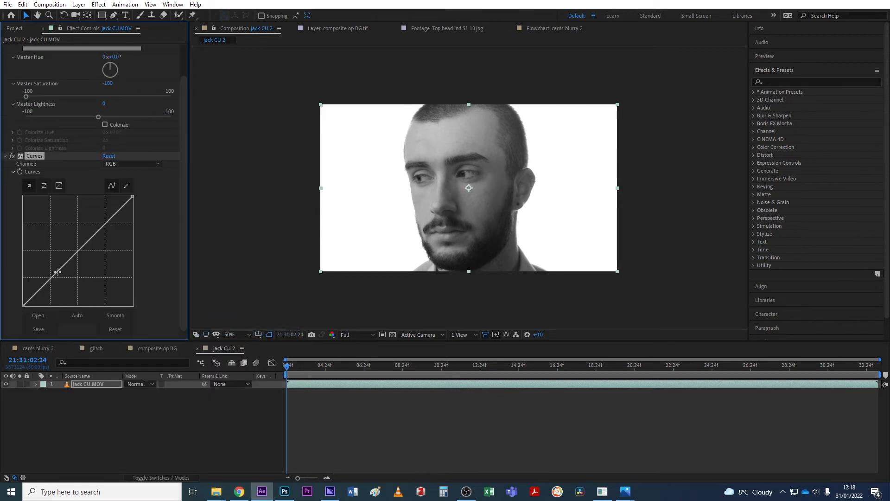
pyautogui.moveTo(51, 278); pyautogui.dragTo(56, 285)
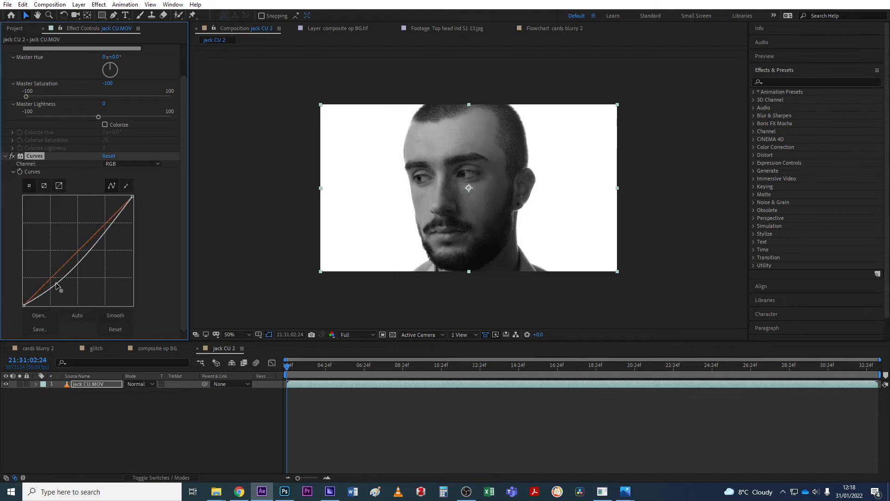
pyautogui.moveTo(101, 238); pyautogui.dragTo(93, 228)
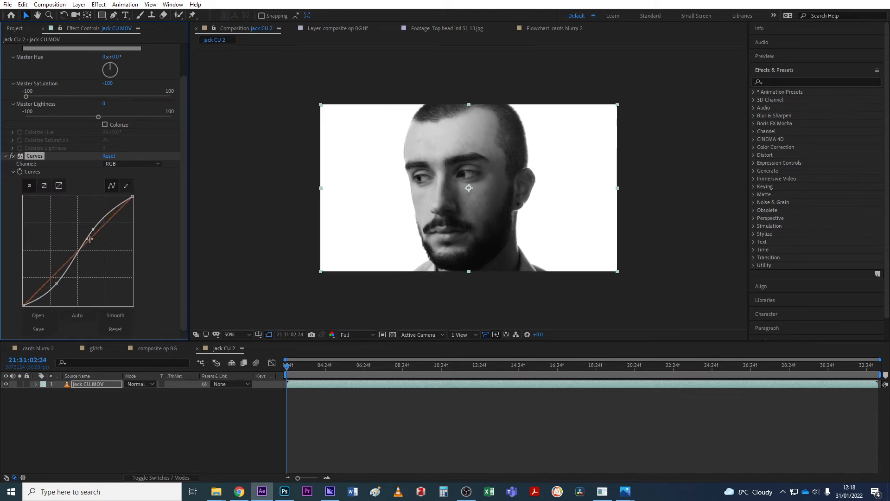
pyautogui.moveTo(56, 283); pyautogui.dragTo(57, 284)
pyautogui.click(112, 417)
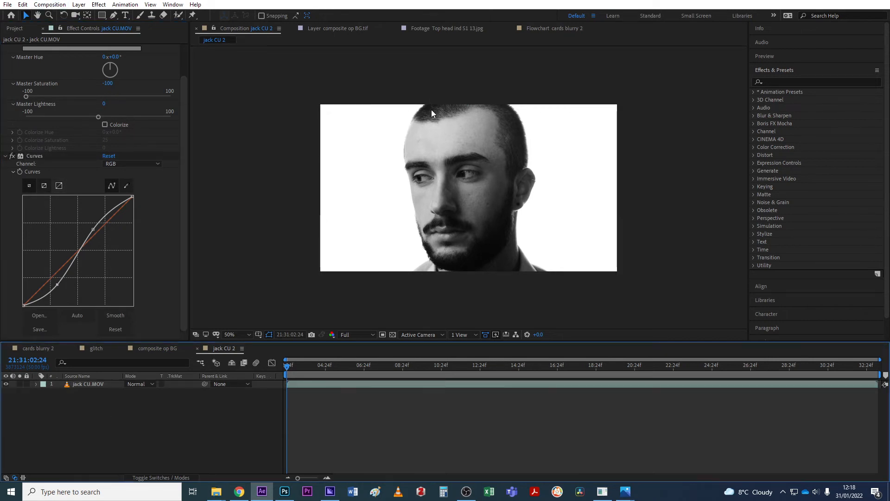
# Place oil-field-600x291.jpg from the Sample backdrops folder beneath the jack CU.MOV layer and scale it up to slightly exceed the frame height.
pyautogui.click(14, 29)
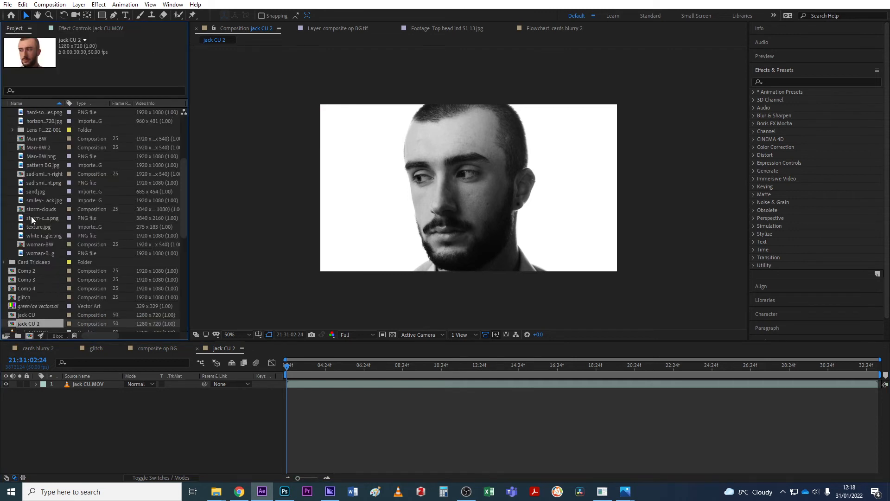
pyautogui.scroll(3, 23, 236)
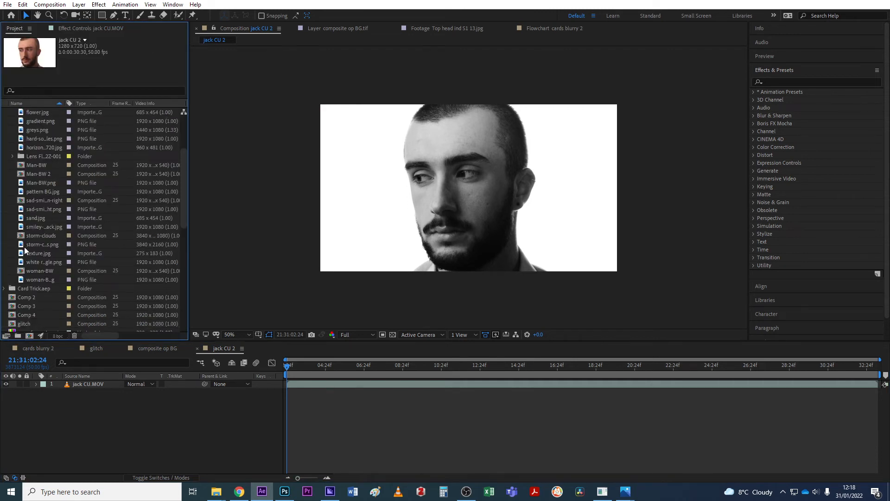
pyautogui.scroll(-10, 26, 246)
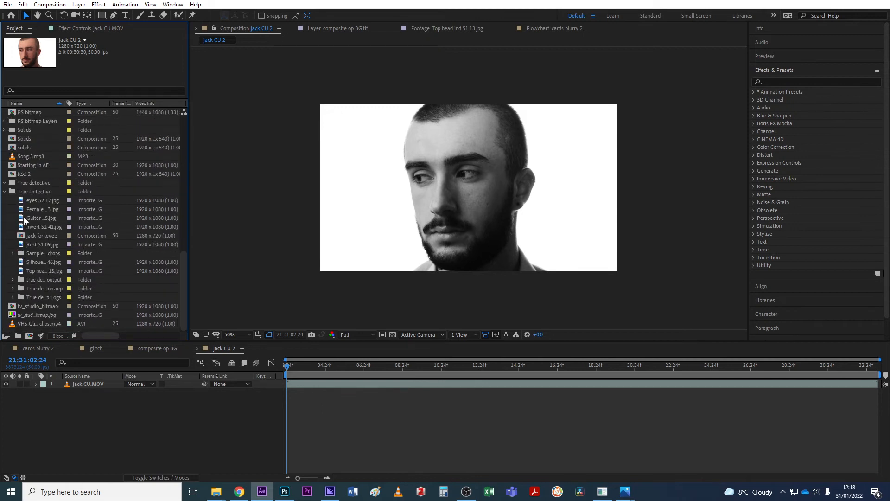
pyautogui.click(13, 254)
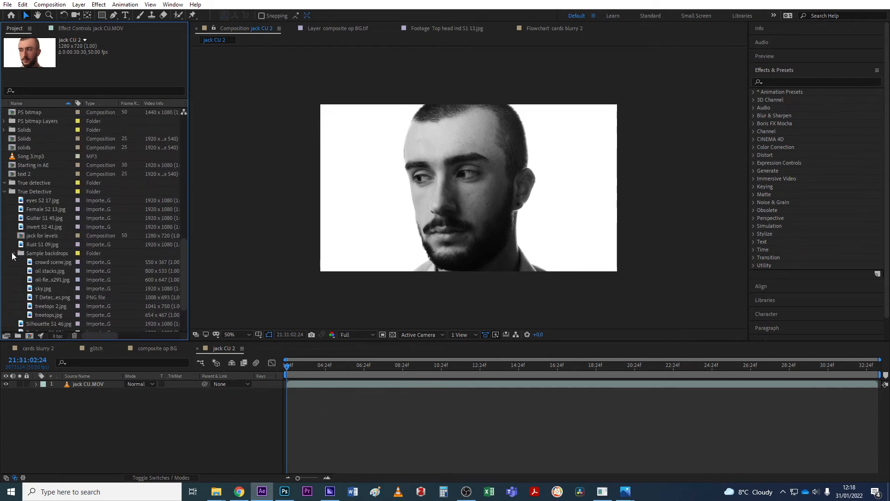
pyautogui.scroll(-1, 14, 256)
pyautogui.click(30, 254)
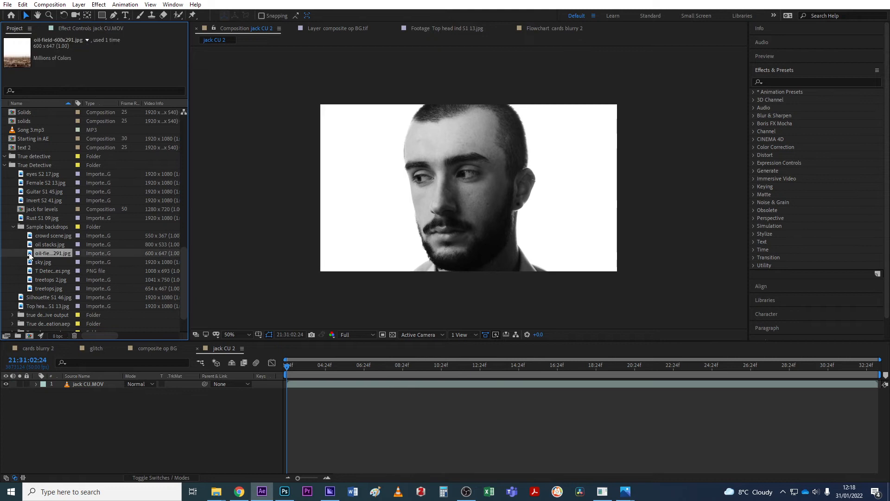
pyautogui.moveTo(30, 254); pyautogui.dragTo(71, 392)
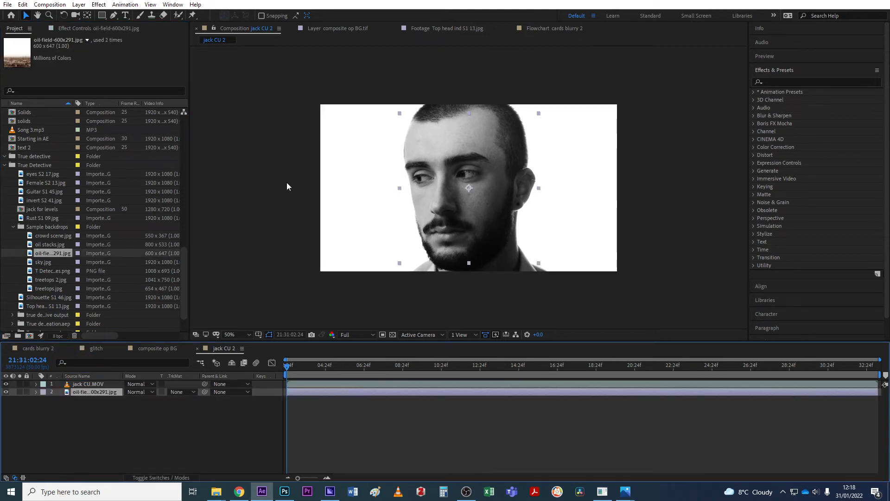
pyautogui.moveTo(399, 114); pyautogui.dragTo(390, 100)
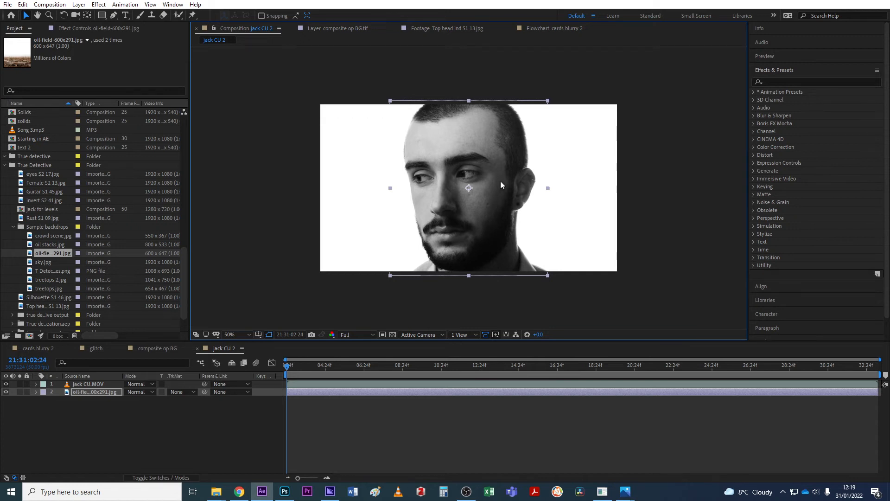
# Set the oil-field layer's track matte to Luma Inverted Matte "jack CU.MOV" and move the image up over the face.
pyautogui.click(6, 384)
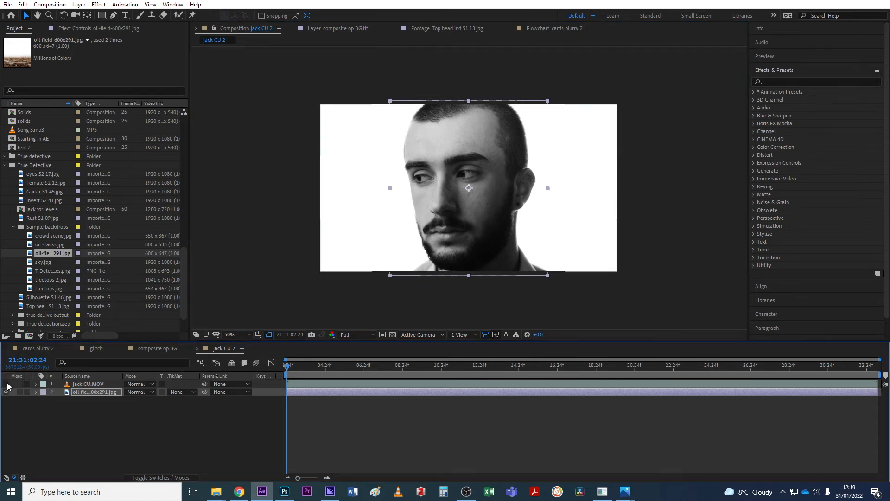
pyautogui.click(6, 384)
pyautogui.click(191, 392)
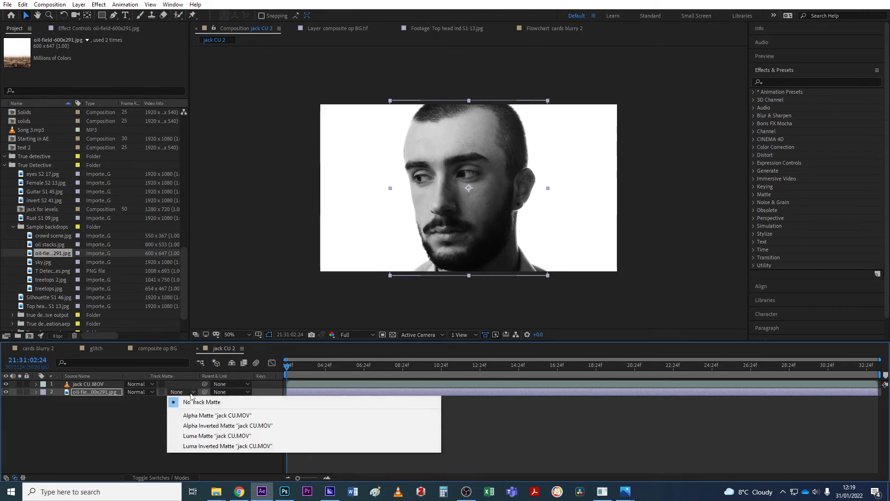
pyautogui.click(216, 446)
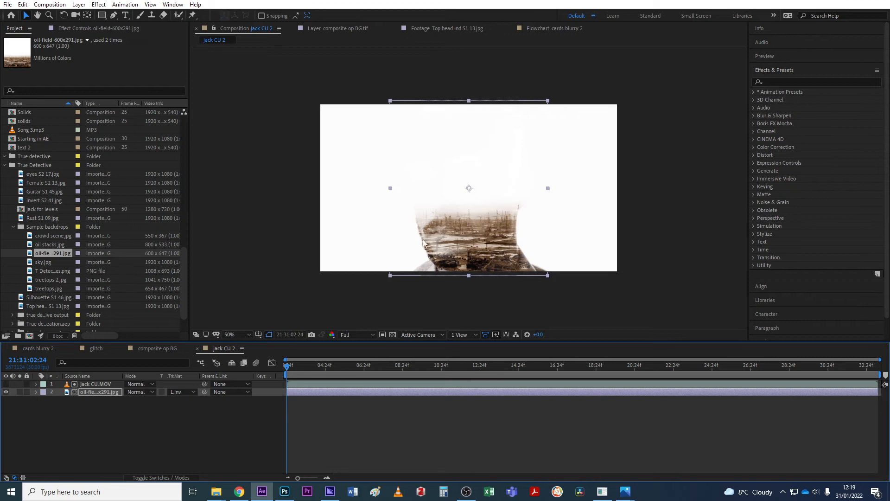
pyautogui.moveTo(493, 235); pyautogui.dragTo(497, 192)
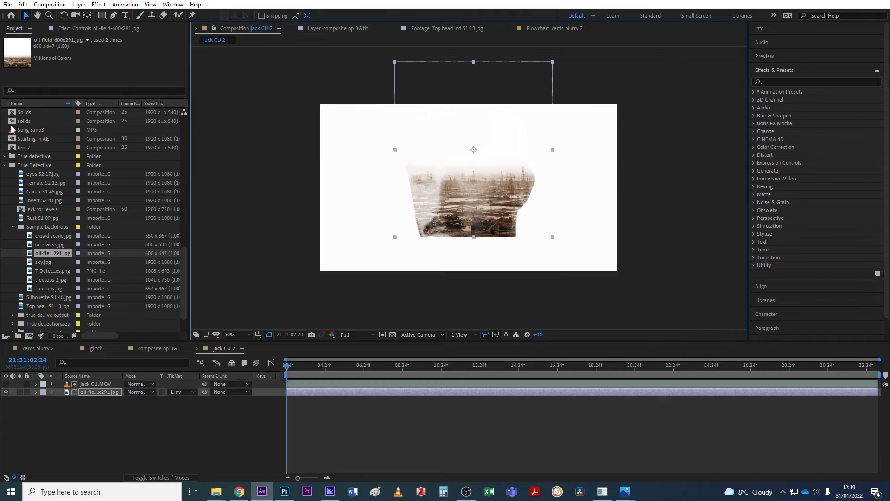
# Add a second jack CU.MOV layer above all layers and desaturate it with Hue/Saturation at Master Saturation -100.
pyautogui.moveTo(181, 268); pyautogui.dragTo(193, 223)
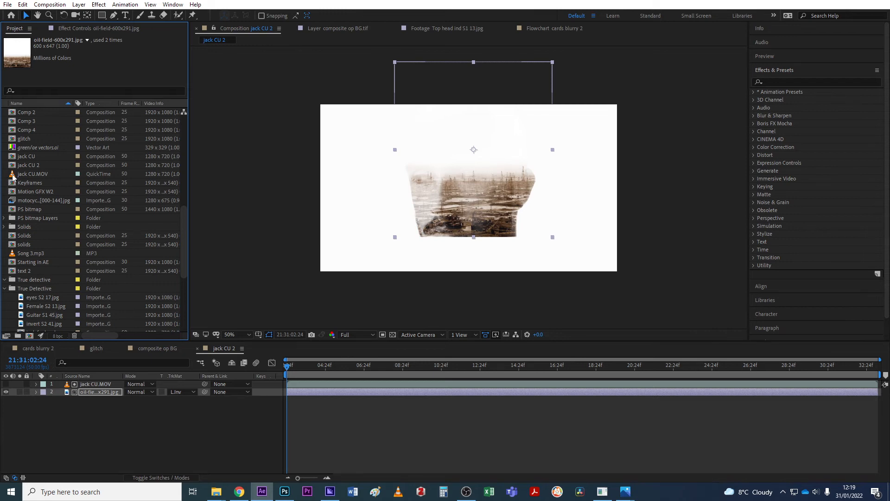
pyautogui.moveTo(13, 176); pyautogui.dragTo(83, 387)
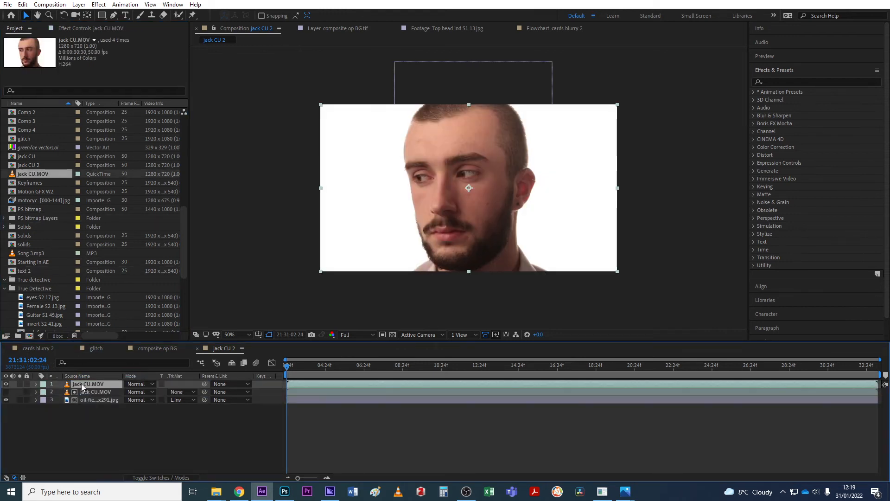
pyautogui.rightClick(83, 387)
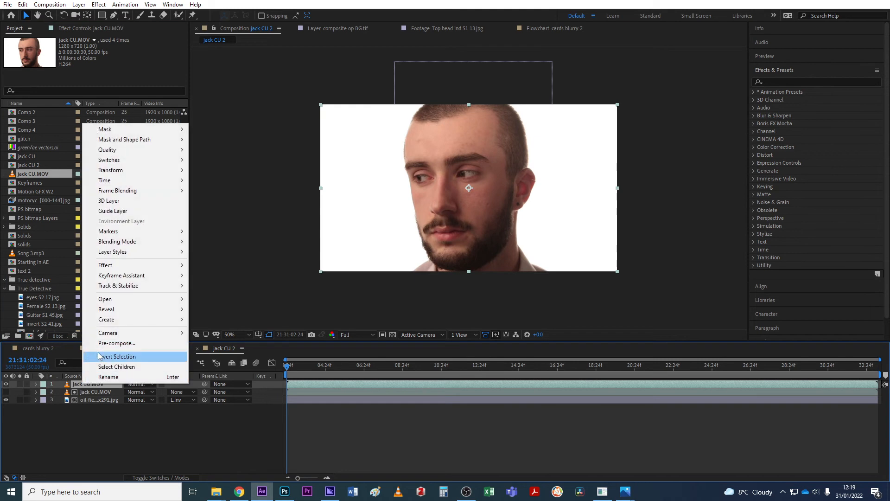
pyautogui.moveTo(112, 265)
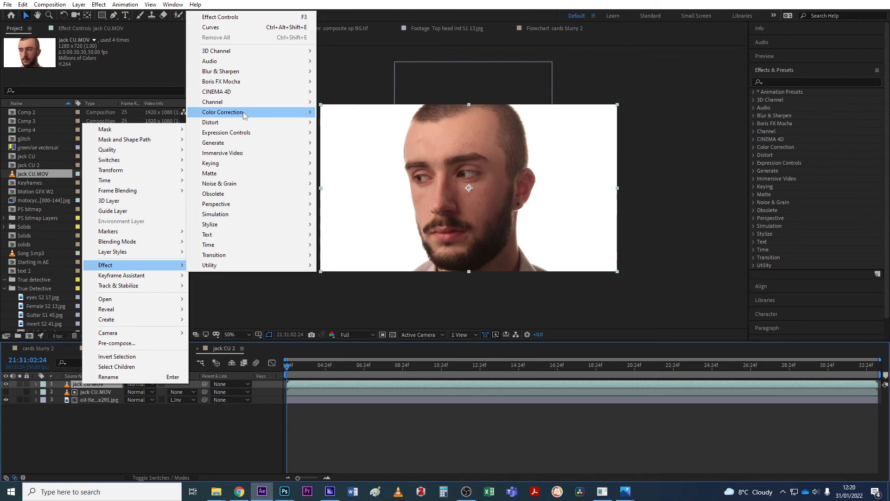
pyautogui.moveTo(245, 113)
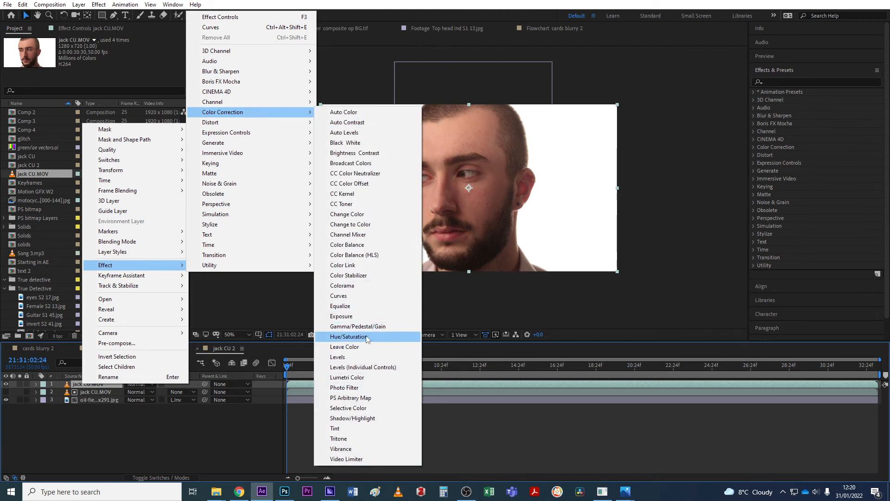
pyautogui.click(349, 337)
pyautogui.moveTo(96, 132); pyautogui.dragTo(3, 139)
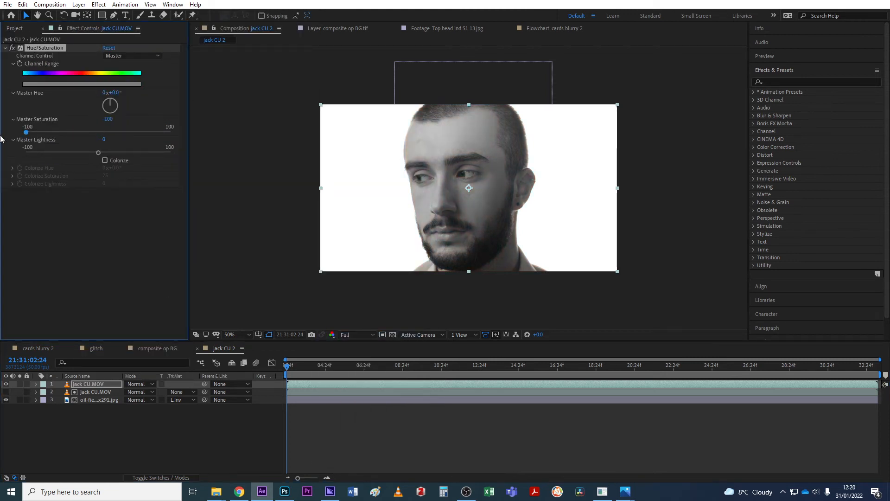
# Apply Curves to the new uppermost jack CU.MOV layer and shape its RGB curve into a contrast-boosting S-curve.
pyautogui.rightClick(78, 237)
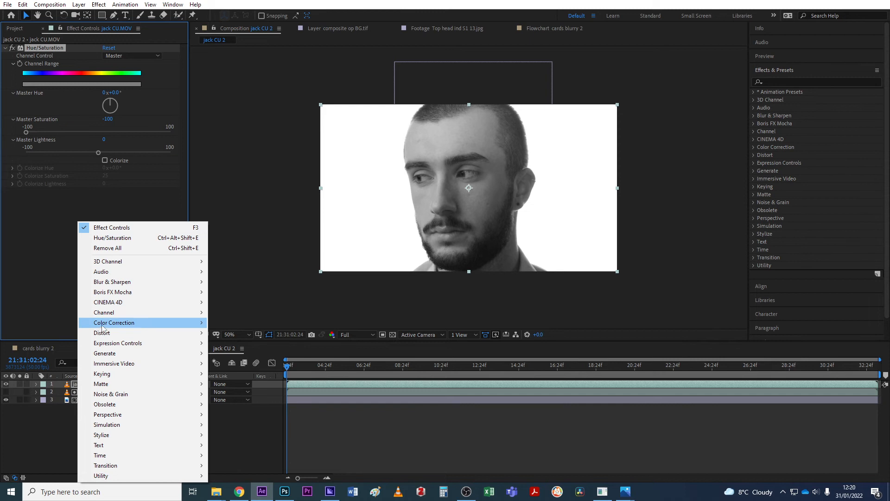
pyautogui.moveTo(104, 325)
pyautogui.click(254, 335)
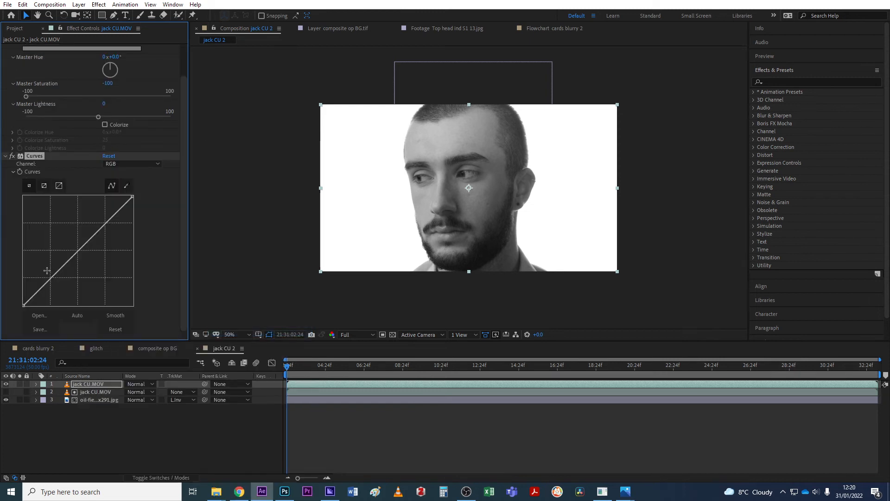
pyautogui.moveTo(64, 264); pyautogui.dragTo(67, 273)
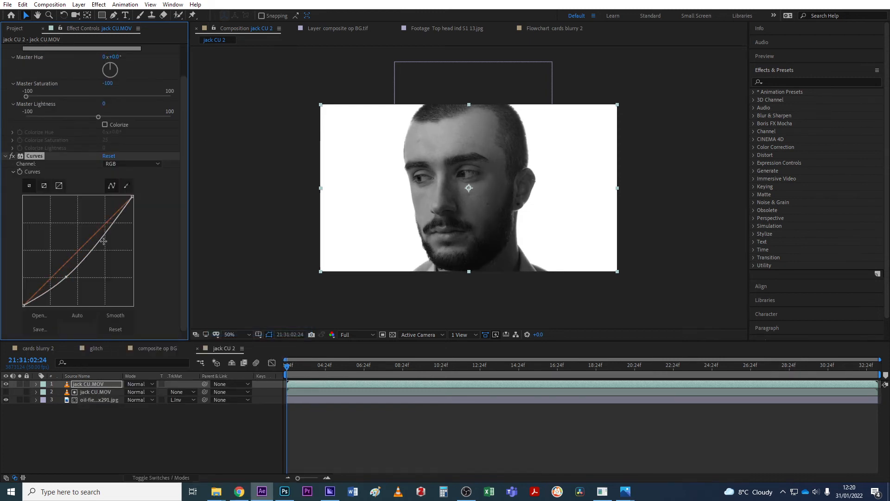
pyautogui.moveTo(104, 241); pyautogui.dragTo(99, 230)
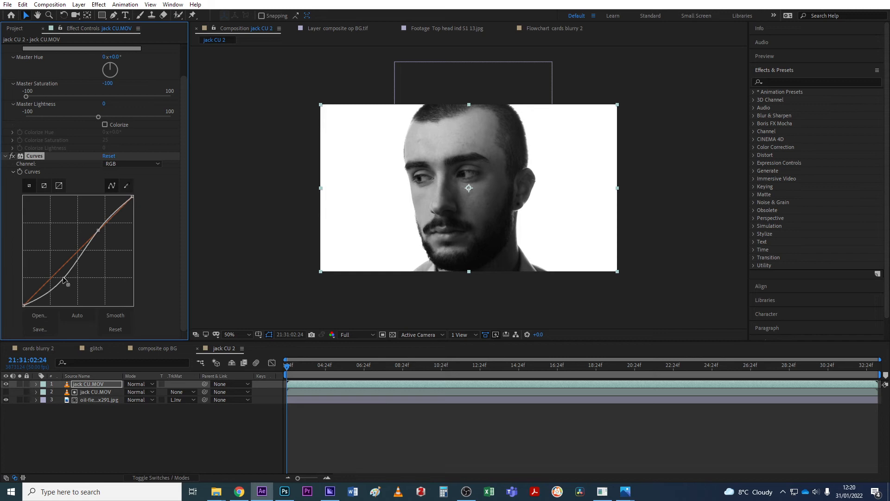
pyautogui.moveTo(63, 277); pyautogui.dragTo(60, 275)
pyautogui.moveTo(98, 230); pyautogui.dragTo(92, 222)
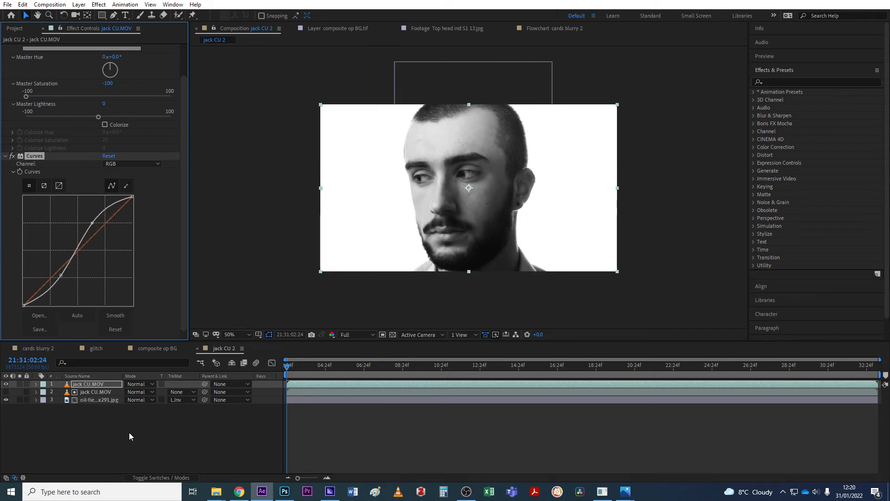
pyautogui.click(99, 422)
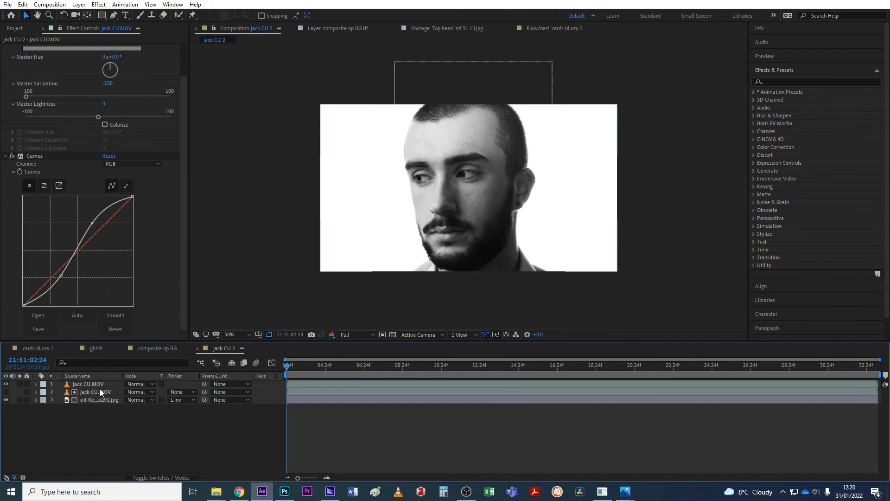
# Create a red 1280 x 720 px solid named gradient above the jack CU.MOV layers.
pyautogui.rightClick(93, 414)
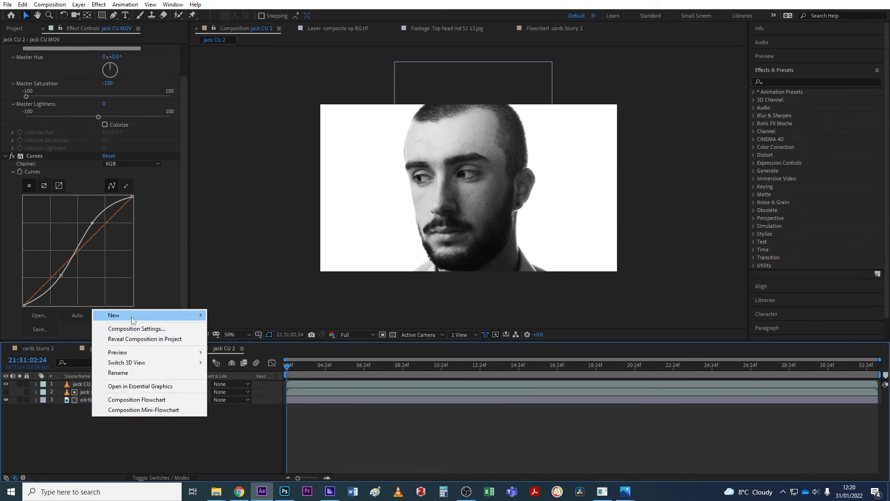
pyautogui.moveTo(134, 316)
pyautogui.click(228, 338)
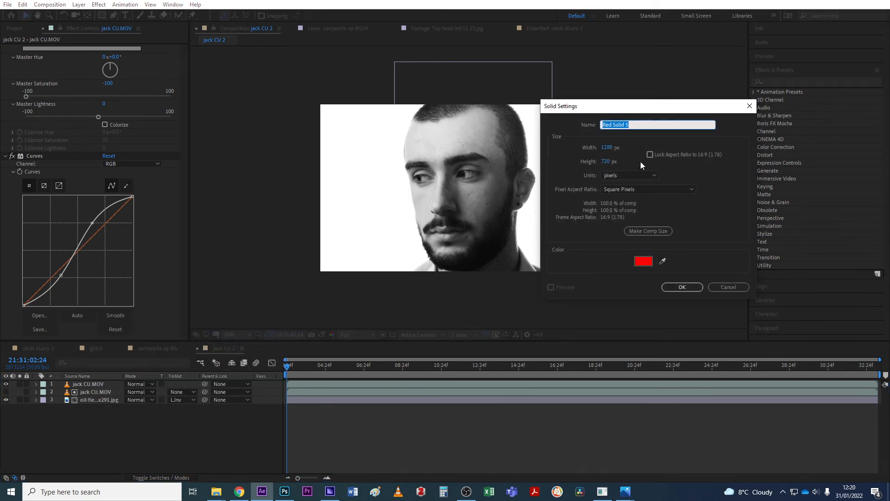
pyautogui.write('gradient')
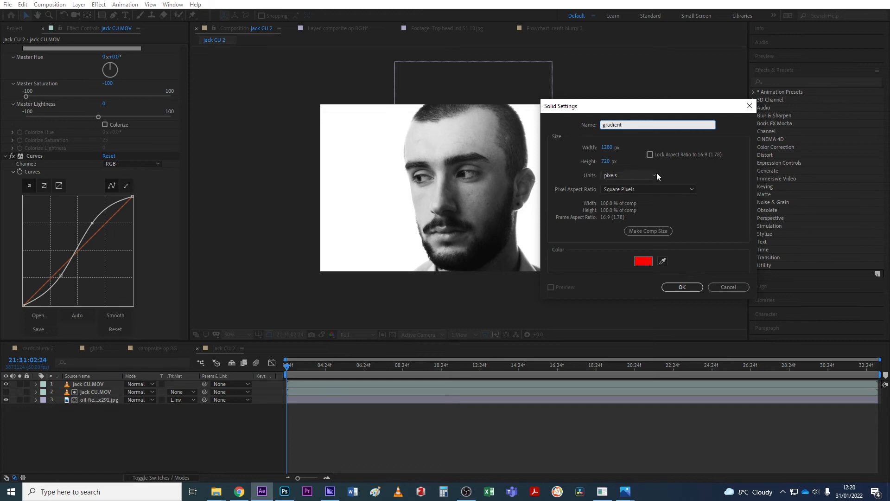
pyautogui.click(683, 287)
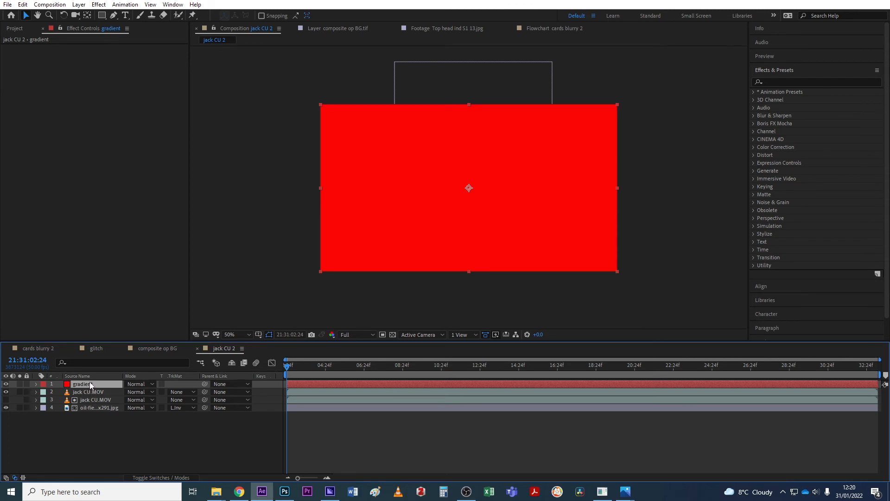
# Find the Gradient Ramp effect and apply it to the gradient solid.
pyautogui.click(795, 81)
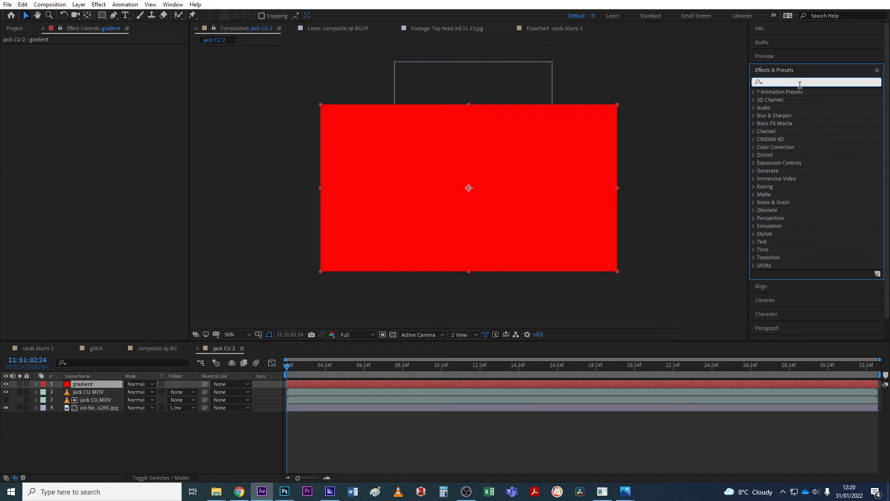
pyautogui.write('gradient')
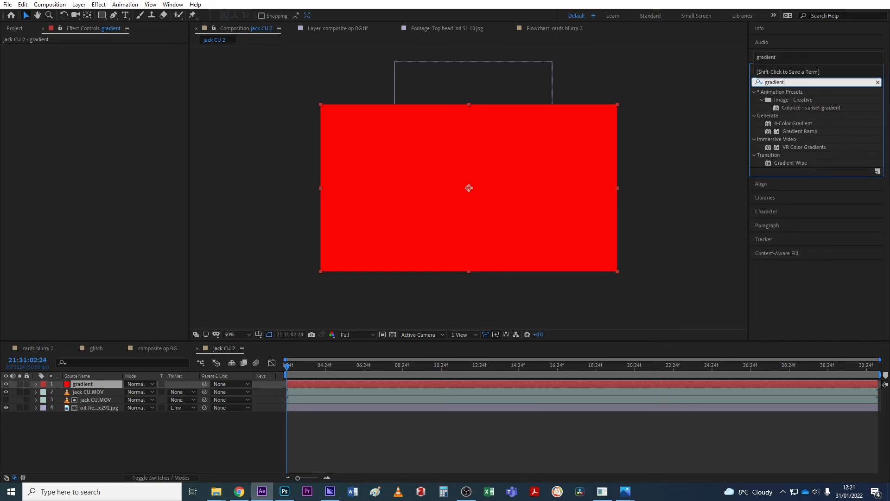
pyautogui.click(800, 131)
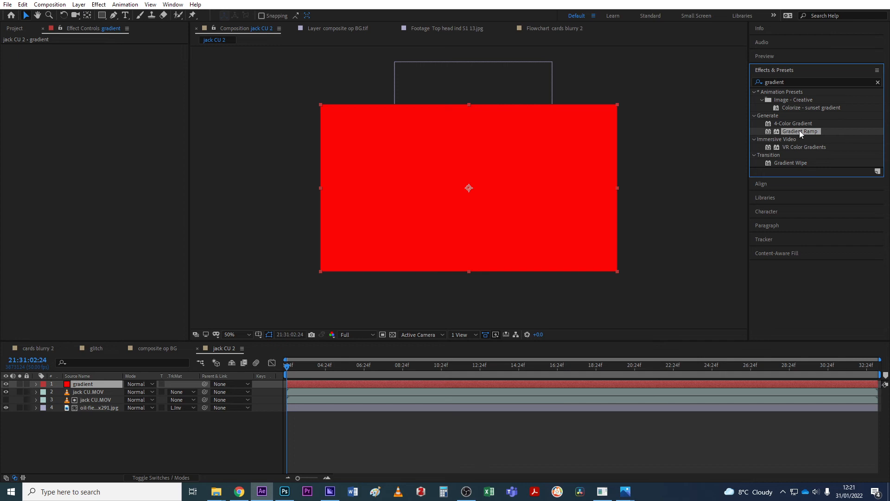
pyautogui.moveTo(800, 131); pyautogui.dragTo(535, 169)
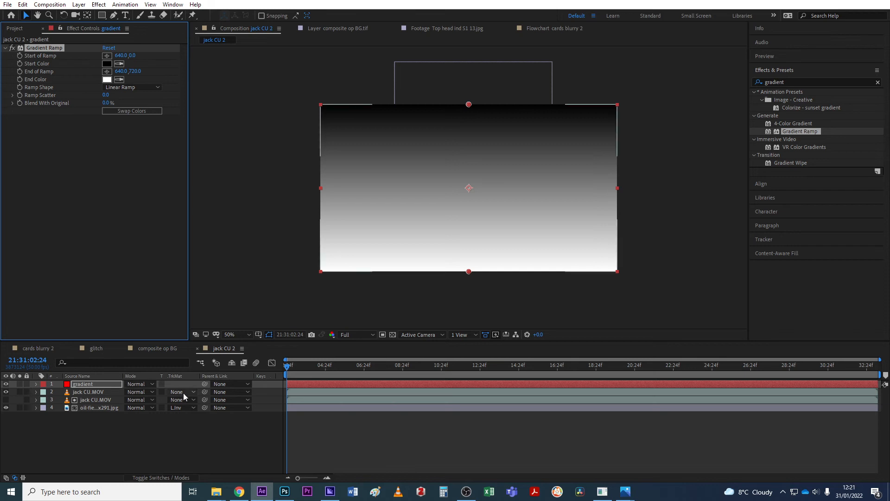
# Set the upper jack CU.MOV layer's track matte to Luma Matte "gradient".
pyautogui.click(6, 384)
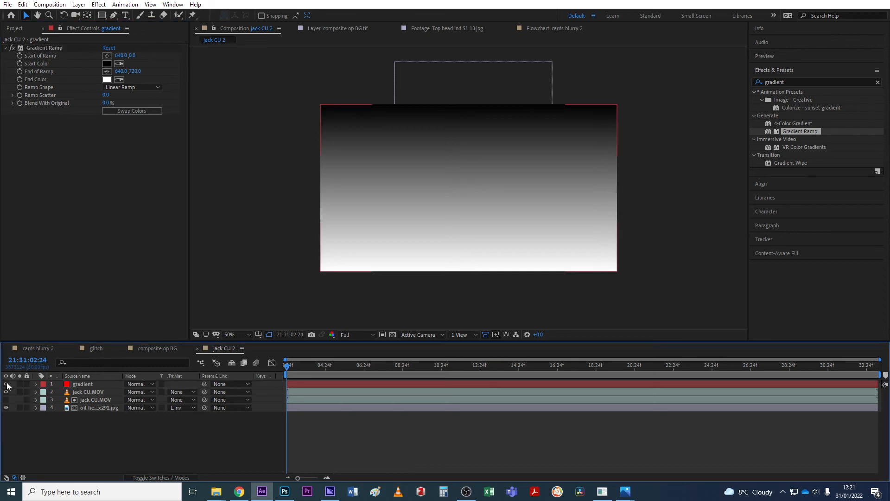
pyautogui.click(6, 384)
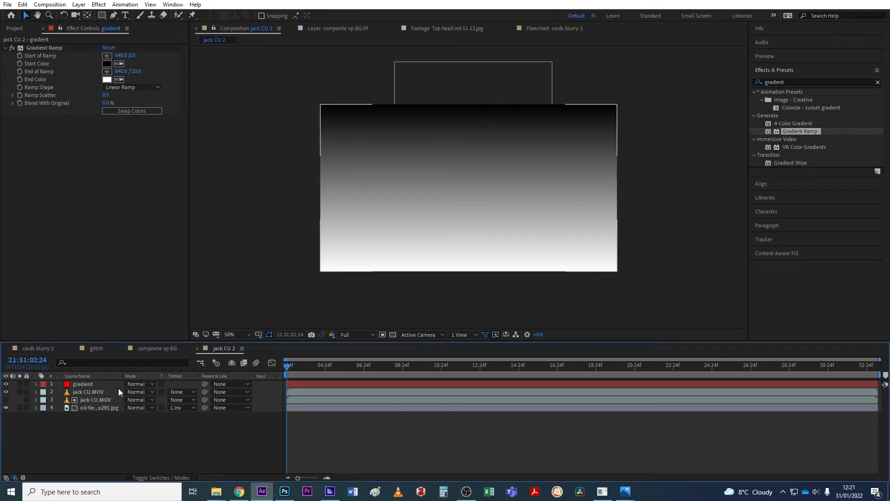
pyautogui.click(190, 392)
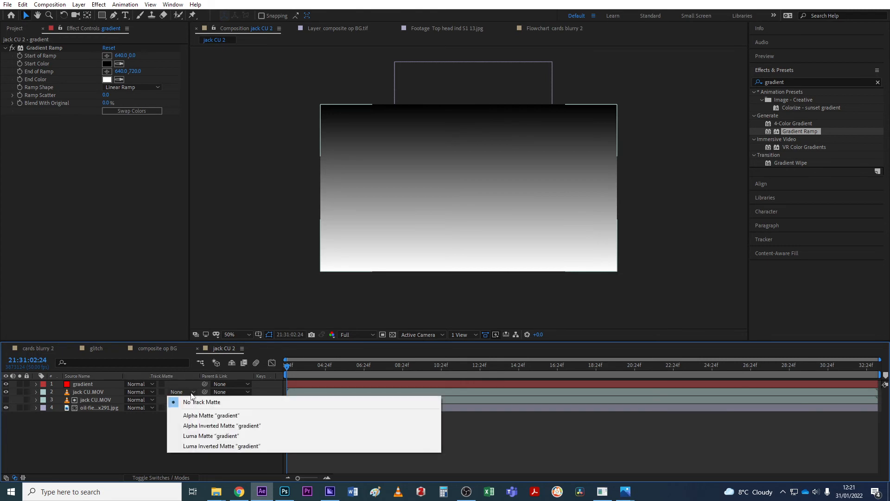
pyautogui.click(206, 436)
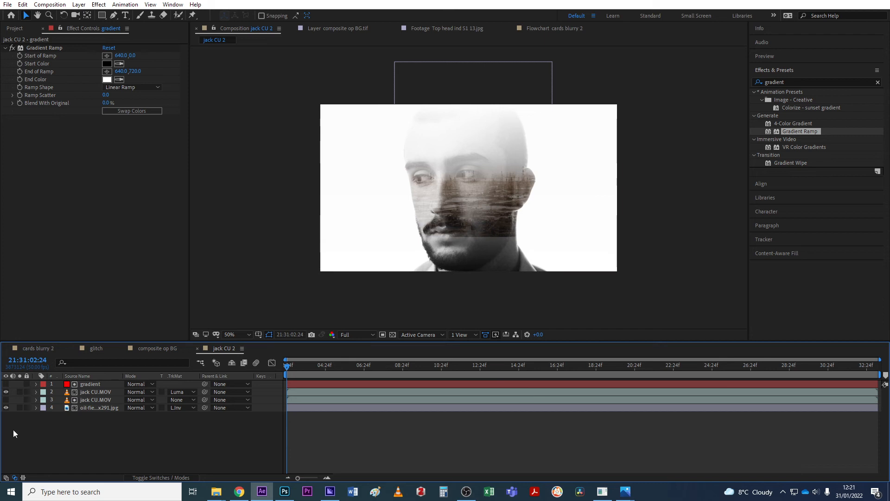
# Hide the oil-field layer and place the Gradient Ramp's start at about 614, 186 on the forehead and its end at about 630, 574.
pyautogui.click(6, 408)
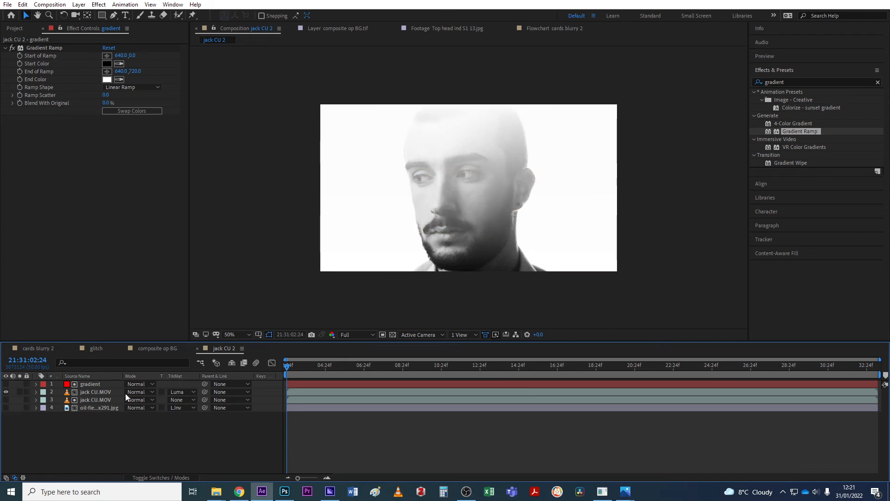
pyautogui.click(103, 384)
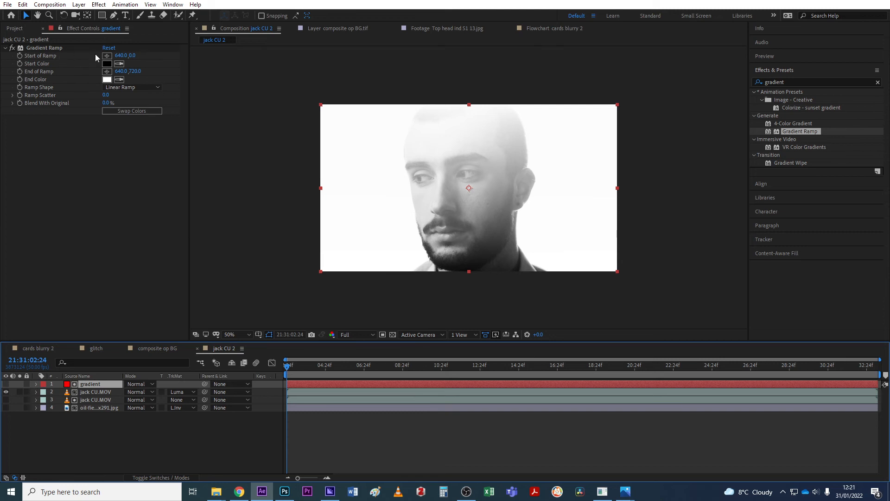
pyautogui.click(54, 49)
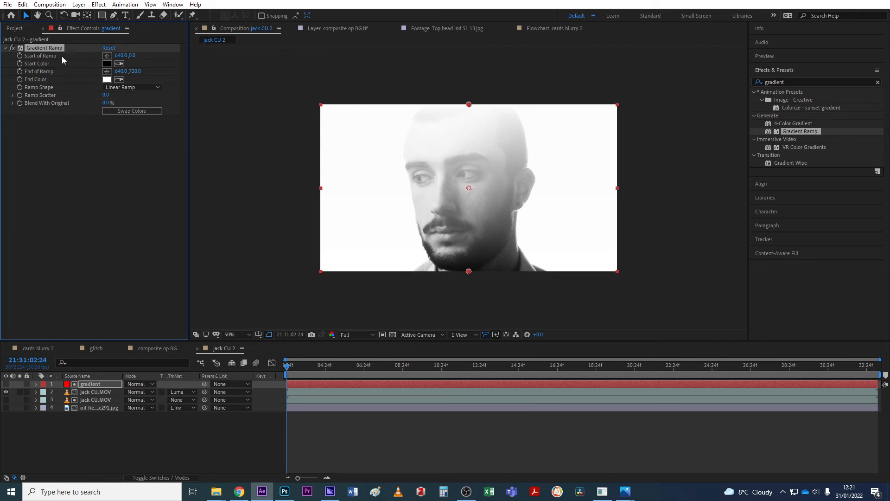
pyautogui.click(108, 57)
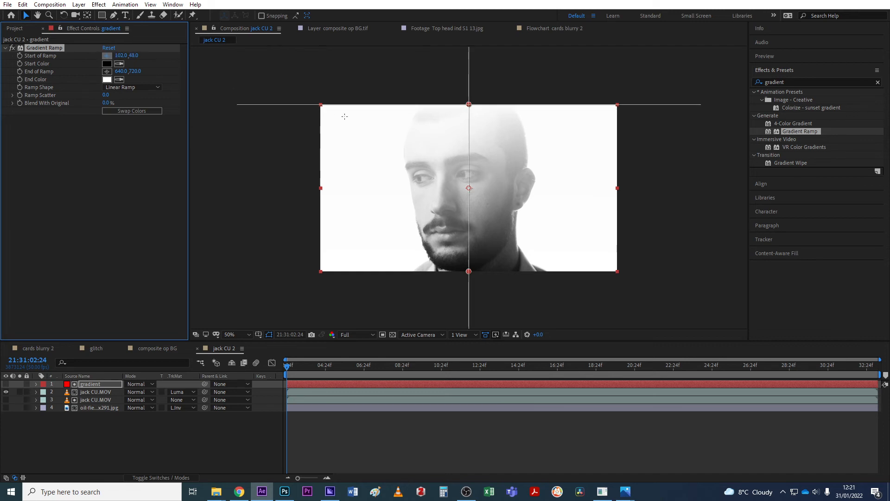
pyautogui.click(463, 147)
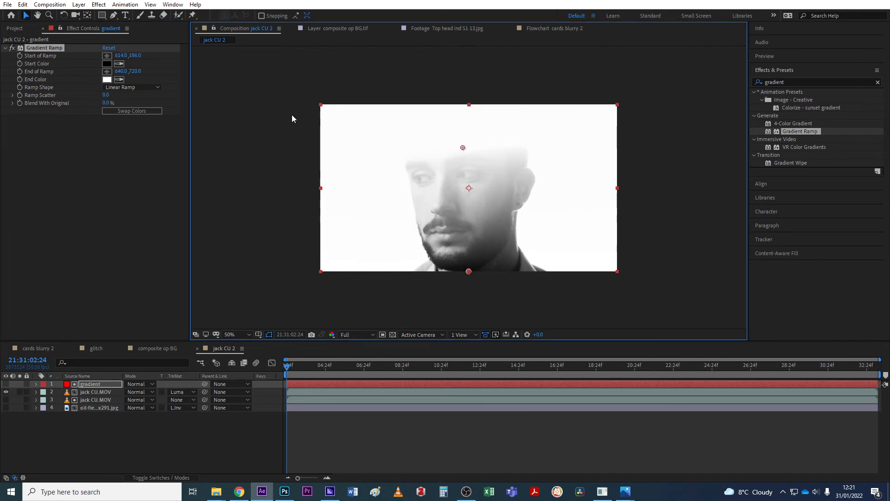
pyautogui.click(107, 72)
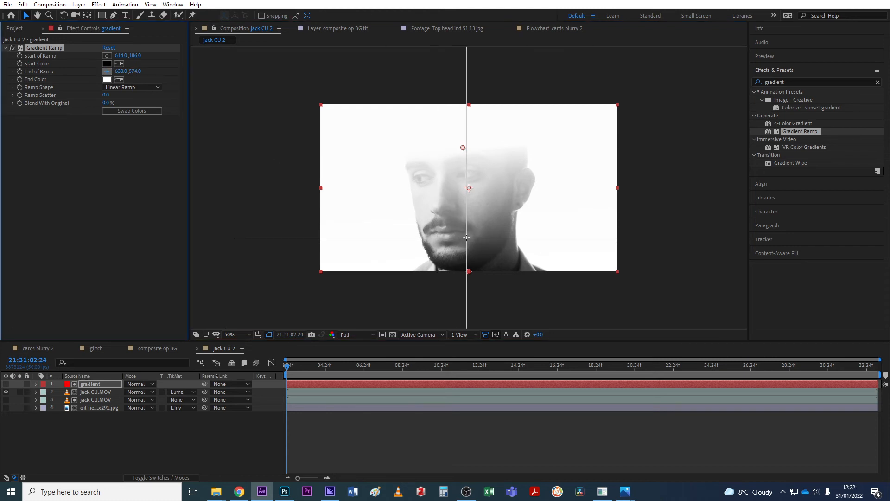
pyautogui.click(467, 237)
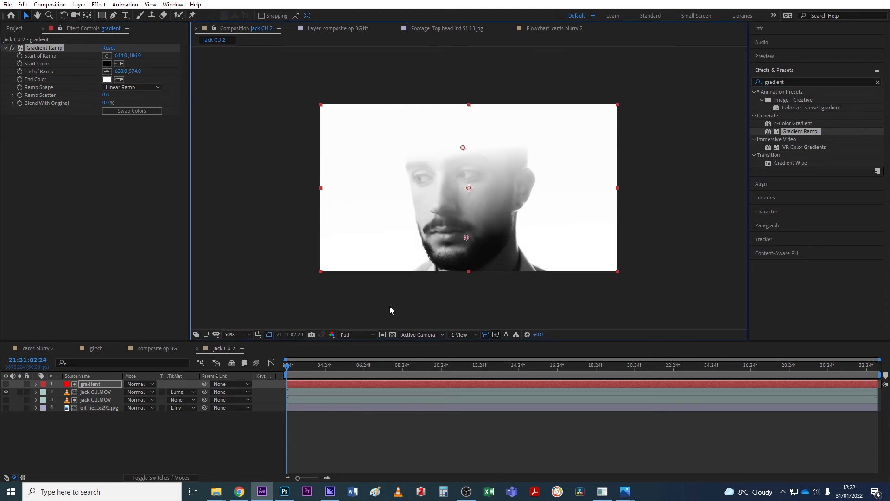
# Show the oil-field layer again and nudge the image slightly left and up over the face.
pyautogui.click(5, 408)
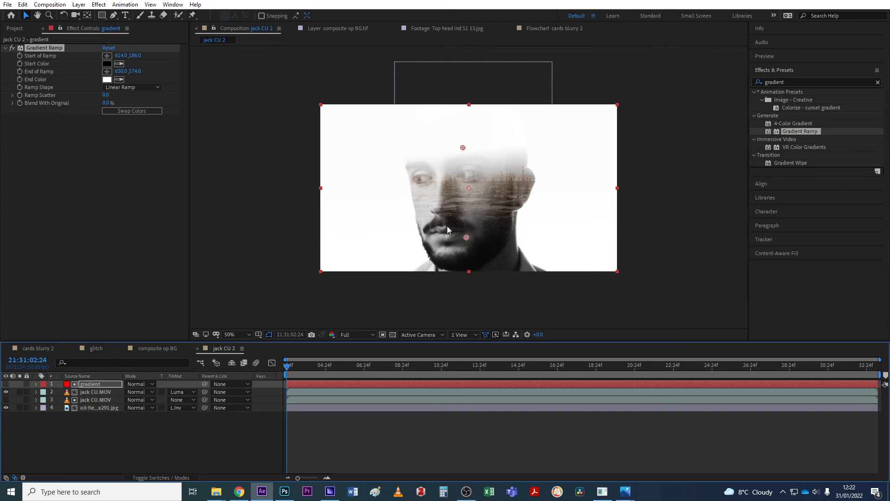
pyautogui.click(496, 88)
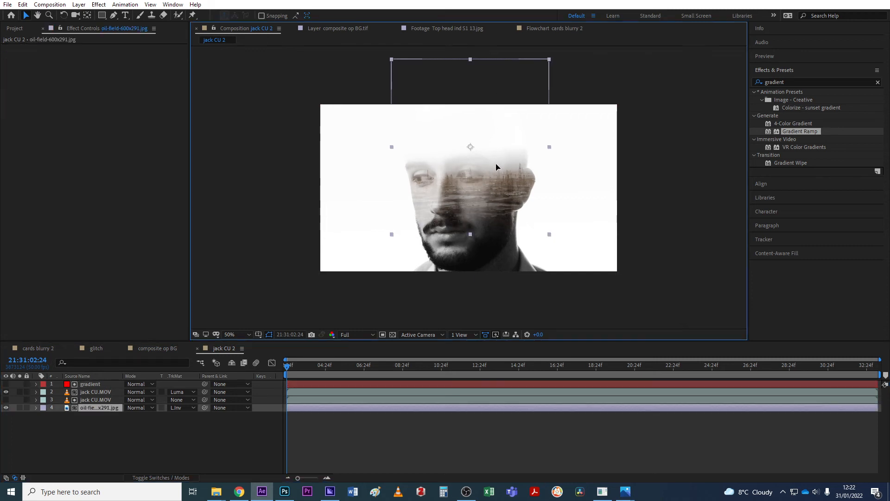
pyautogui.moveTo(496, 167); pyautogui.dragTo(494, 162)
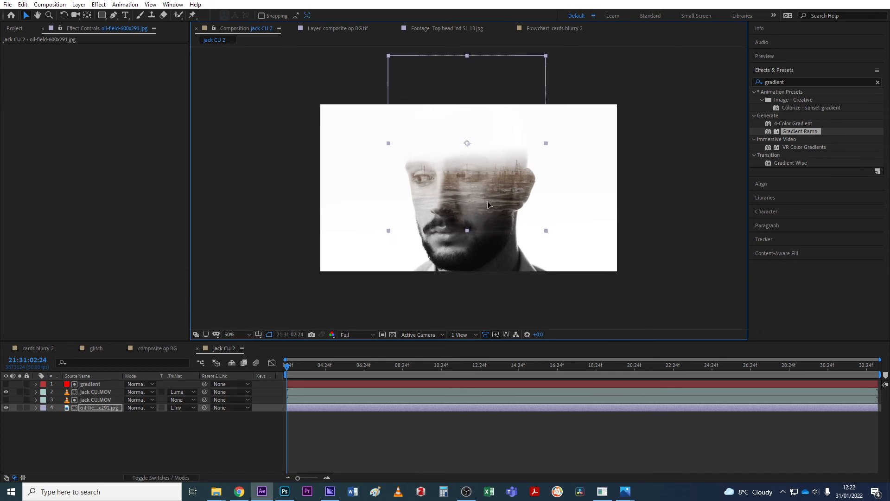
pyautogui.moveTo(487, 204); pyautogui.dragTo(486, 208)
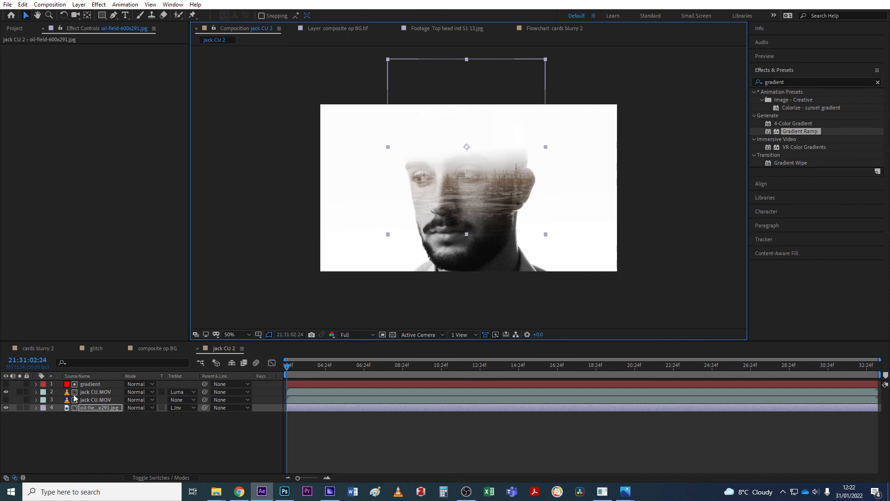
# Raise the Gradient Ramp's end point to about 636, 536 and check the gradient layer on its own.
pyautogui.click(84, 384)
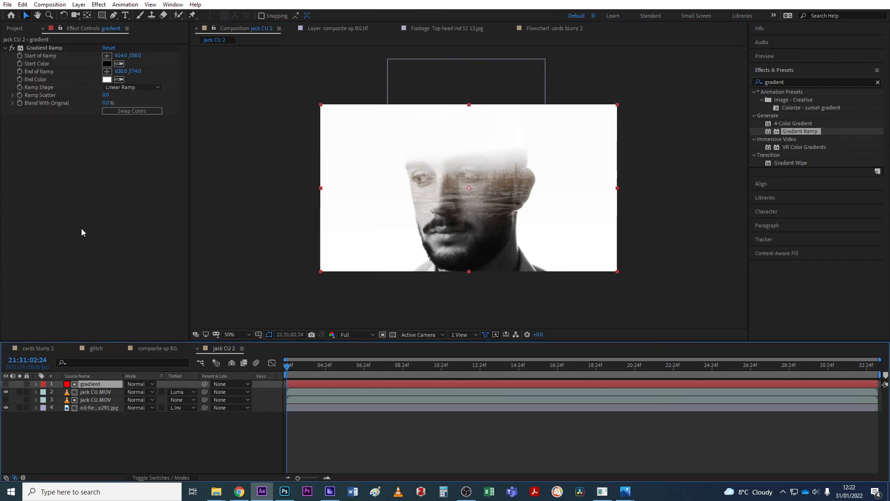
pyautogui.click(38, 48)
pyautogui.moveTo(466, 238); pyautogui.dragTo(468, 232)
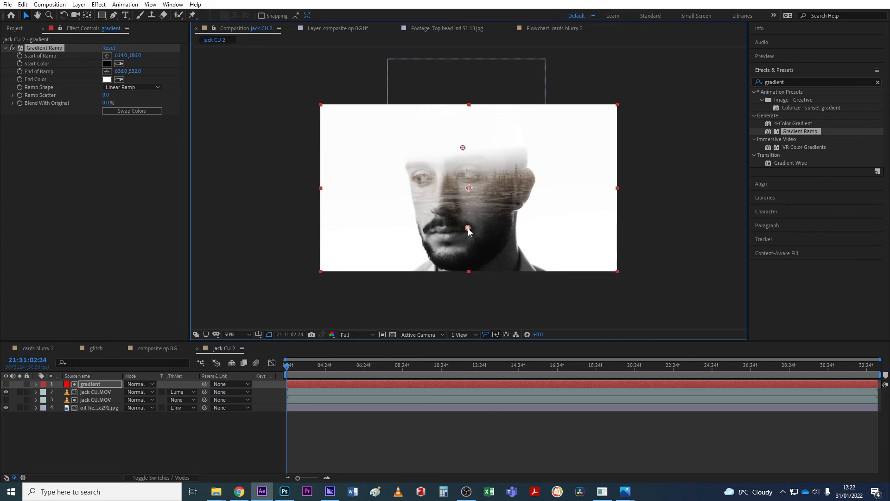
pyautogui.doubleClick(100, 385)
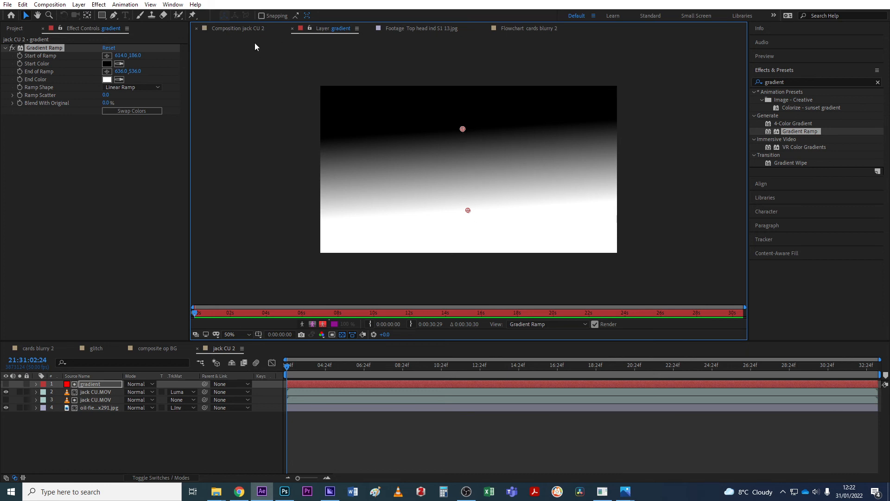
pyautogui.click(241, 27)
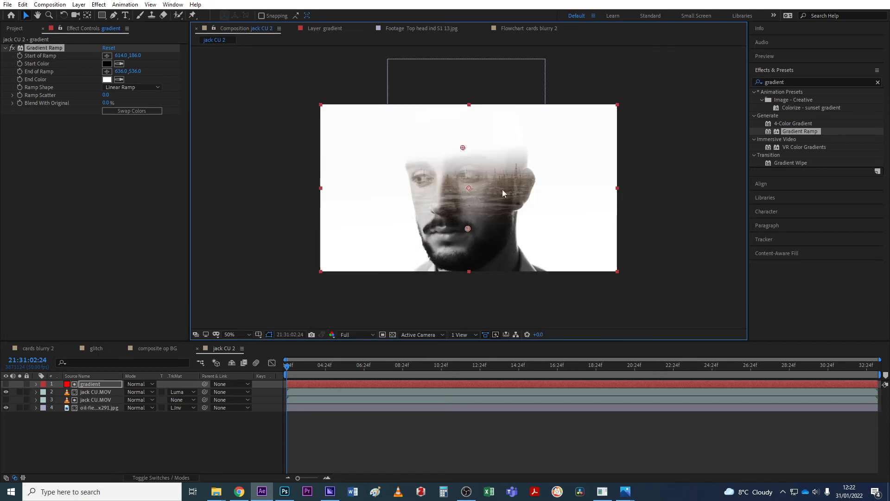
# Apply Curves to the oil-field layer and bend its RGB curve downward to darken the shadows and midtones.
pyautogui.click(91, 408)
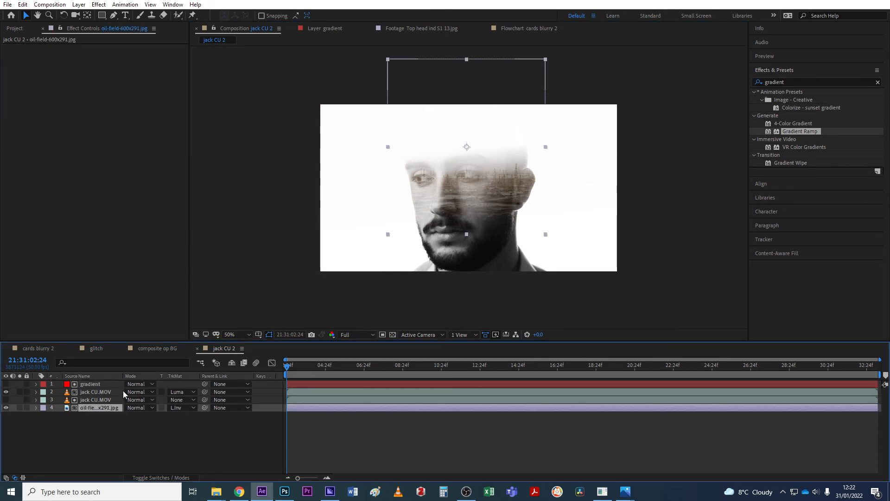
pyautogui.rightClick(85, 412)
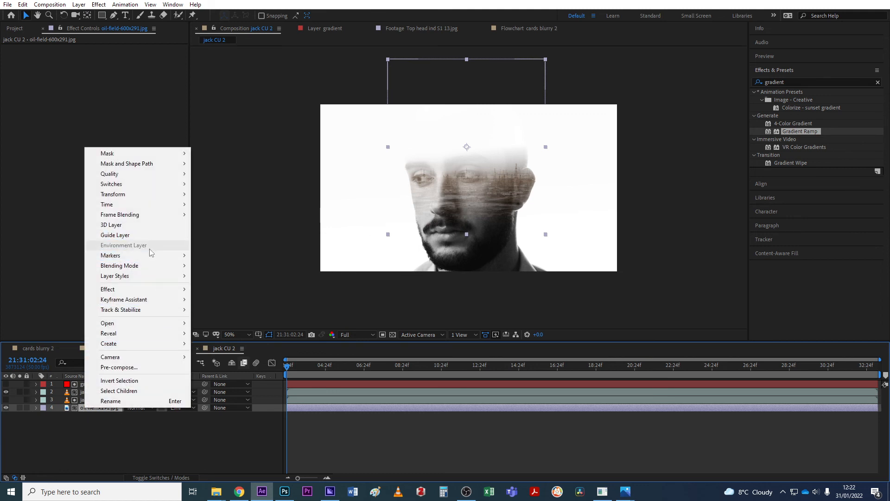
pyautogui.moveTo(146, 290)
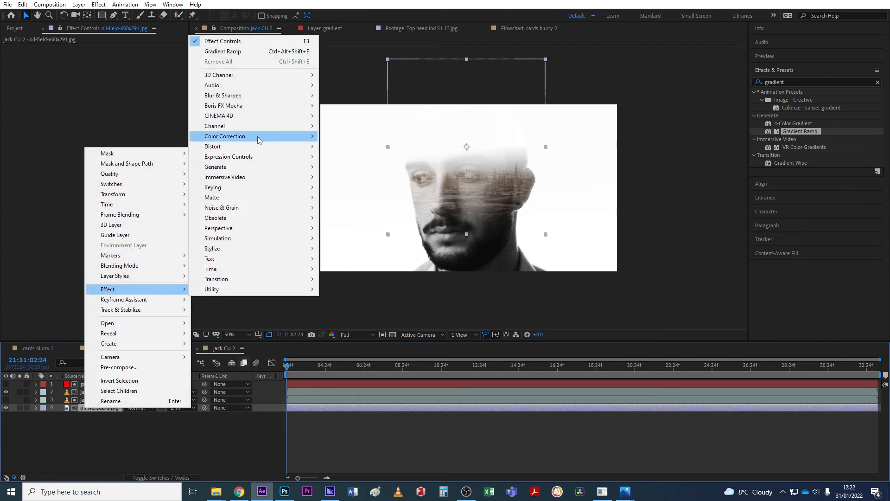
pyautogui.moveTo(260, 137)
pyautogui.click(379, 320)
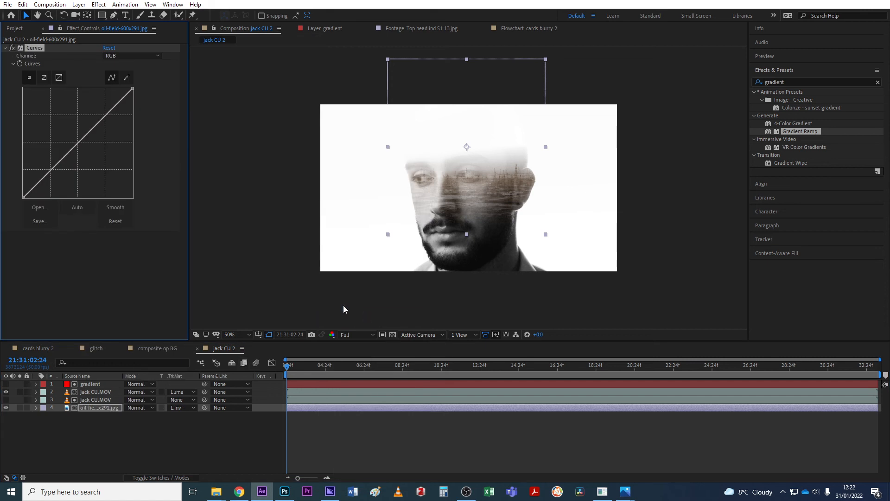
pyautogui.moveTo(57, 163); pyautogui.dragTo(66, 171)
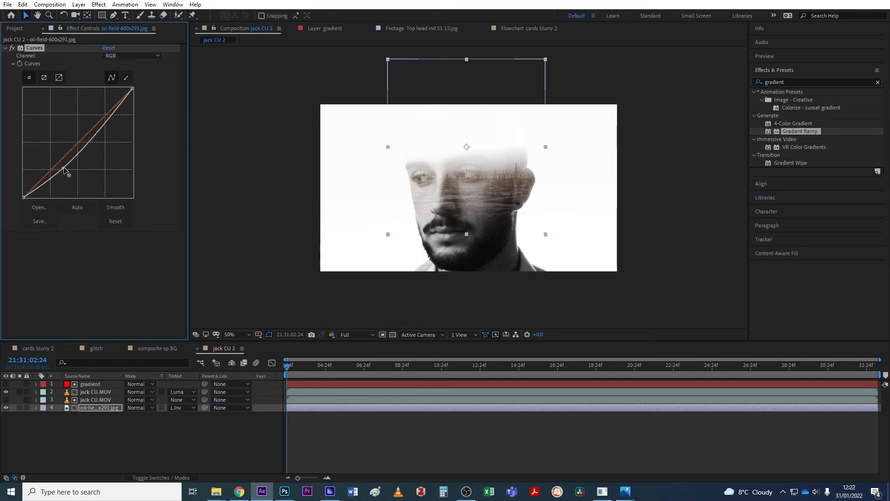
pyautogui.moveTo(94, 142); pyautogui.dragTo(94, 138)
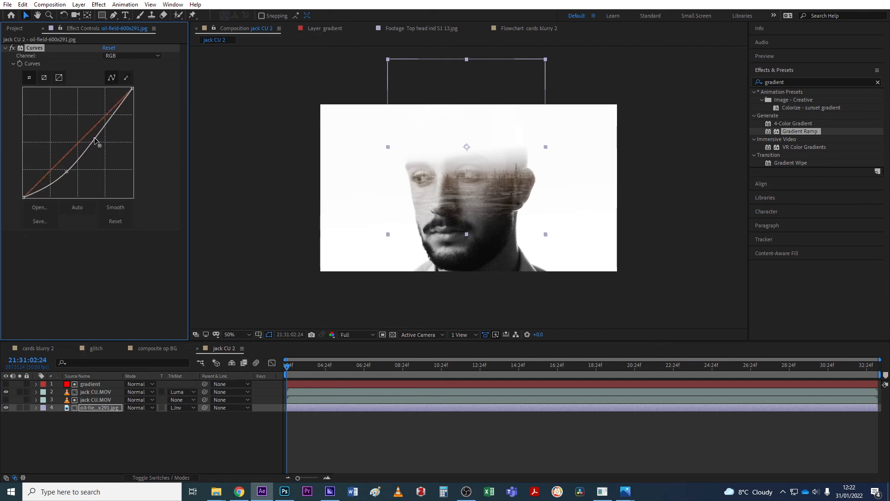
# Add Hue/Saturation to the oil-field layer and desaturate it with Master Saturation at -100.
pyautogui.click(85, 406)
pyautogui.rightClick(71, 277)
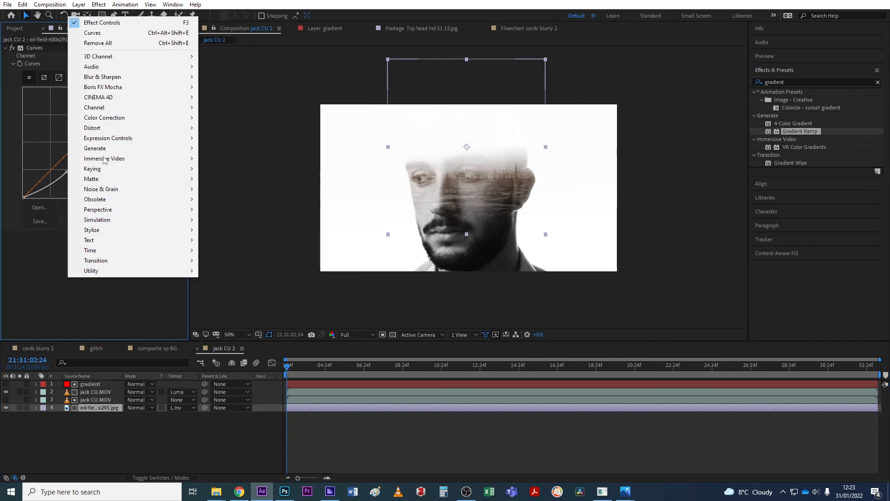
pyautogui.moveTo(107, 120)
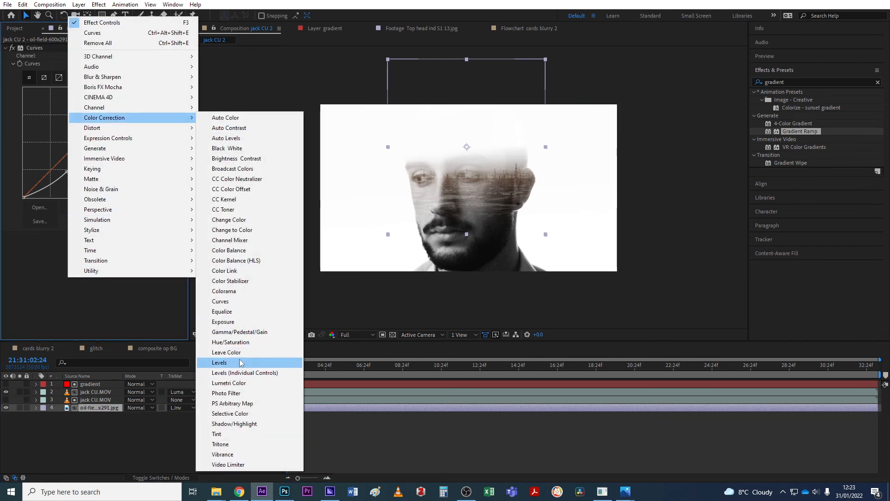
pyautogui.click(247, 345)
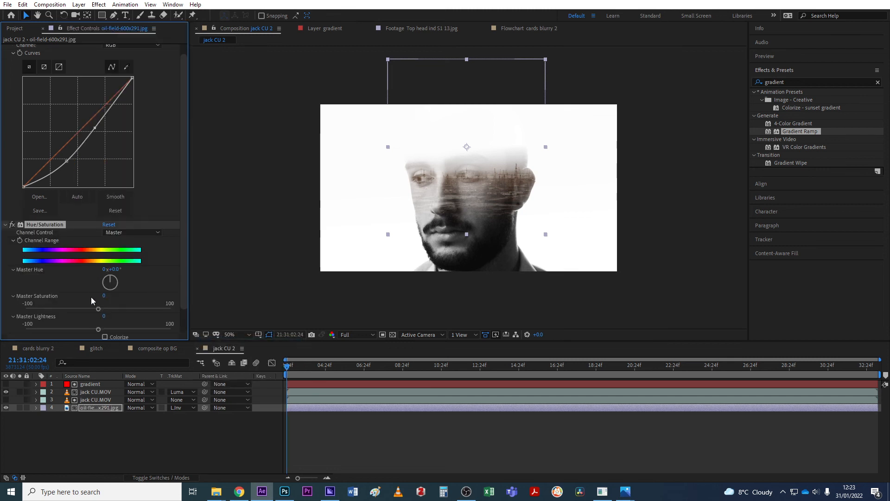
pyautogui.moveTo(98, 310); pyautogui.dragTo(9, 310)
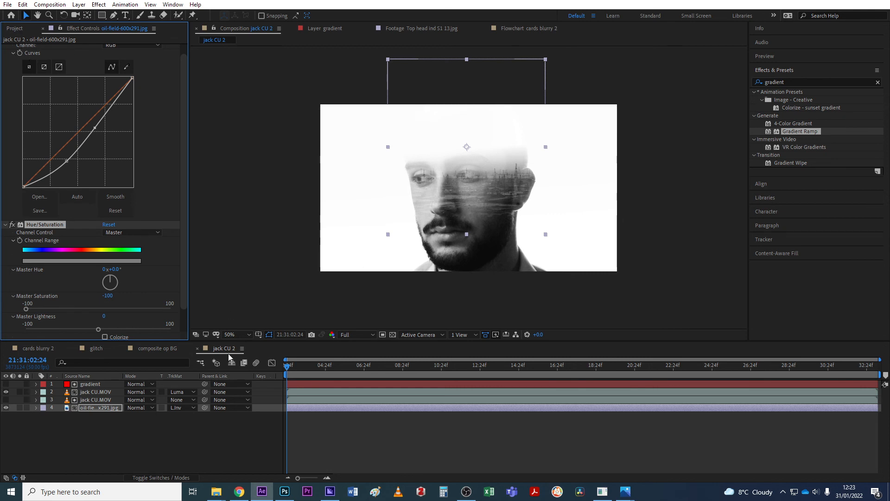
# Select all four layers in the jack CU 2 composition and pre-compose them as "TD colorize", moving all attributes into the new composition.
pyautogui.click(106, 427)
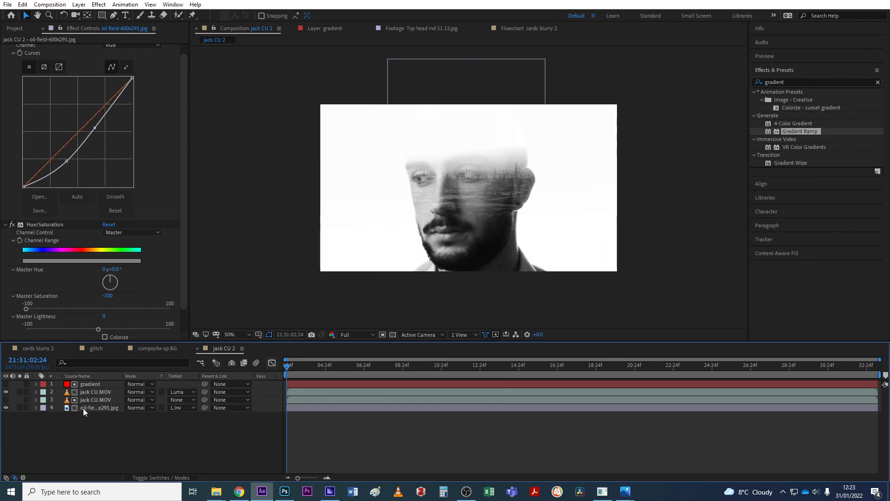
pyautogui.moveTo(88, 430); pyautogui.dragTo(94, 388)
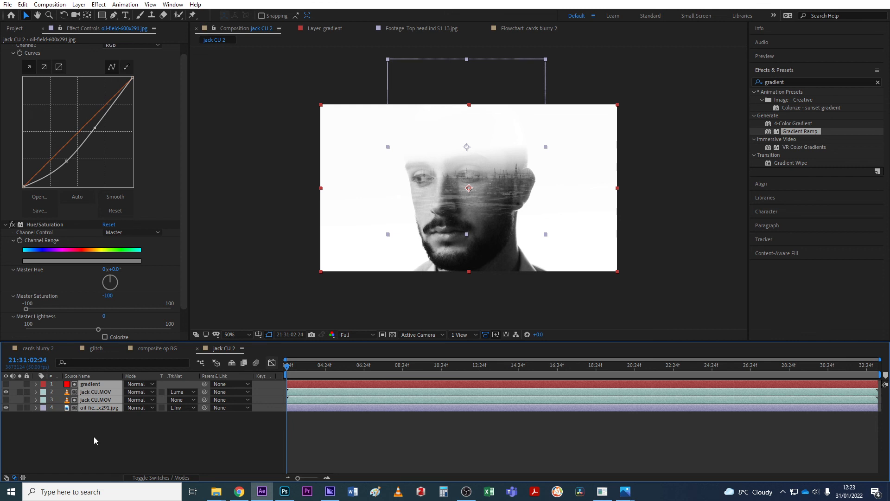
pyautogui.click(96, 406)
pyautogui.moveTo(96, 406); pyautogui.dragTo(94, 385)
pyautogui.rightClick(86, 386)
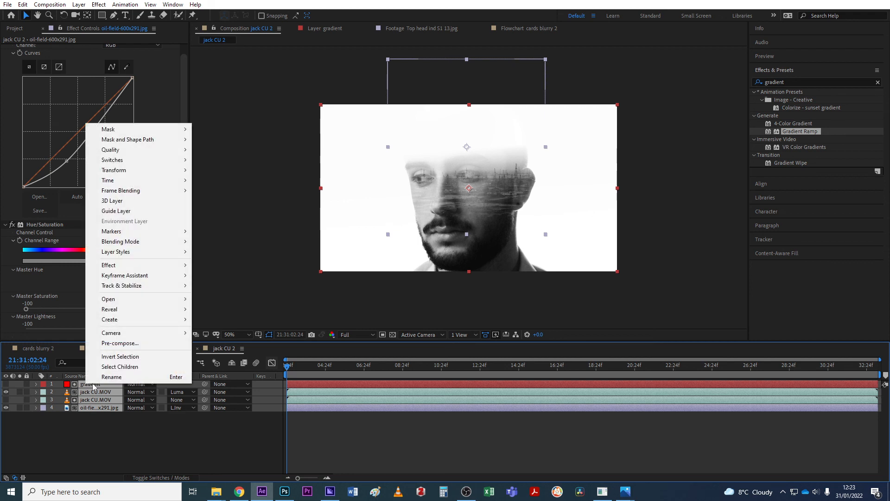
pyautogui.click(119, 343)
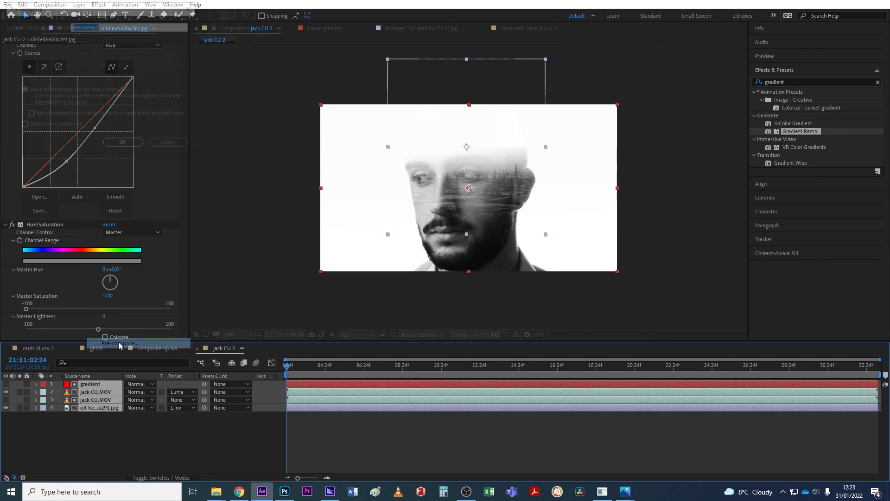
pyautogui.moveTo(109, 11); pyautogui.dragTo(380, 144)
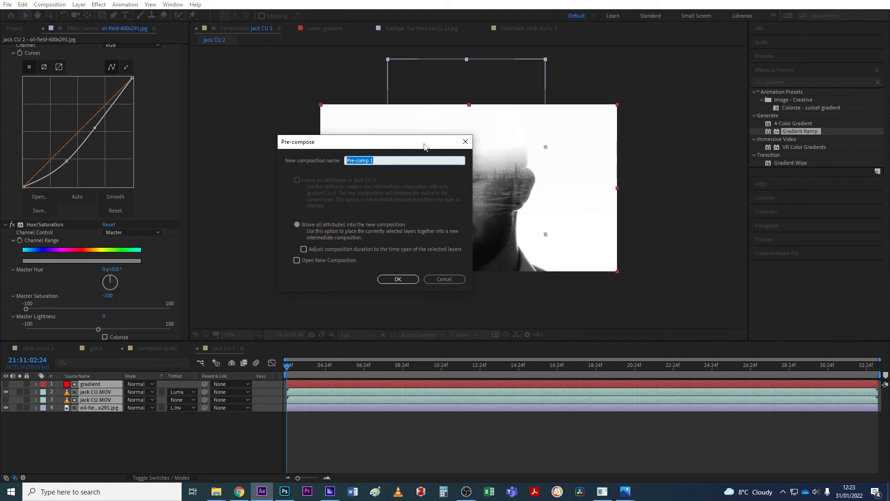
pyautogui.write('TD colorize')
pyautogui.click(406, 279)
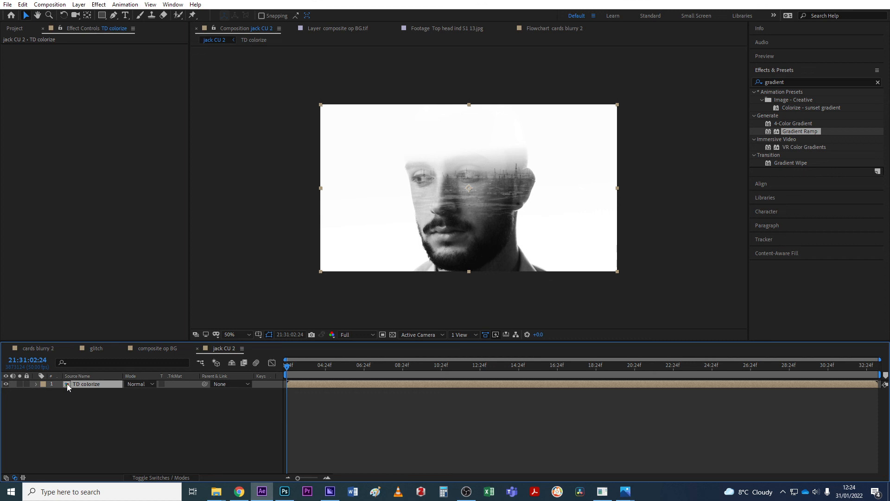
# Apply the Hue/Saturation color correction to the TD colorize layer and enable its Colorize option.
pyautogui.rightClick(68, 383)
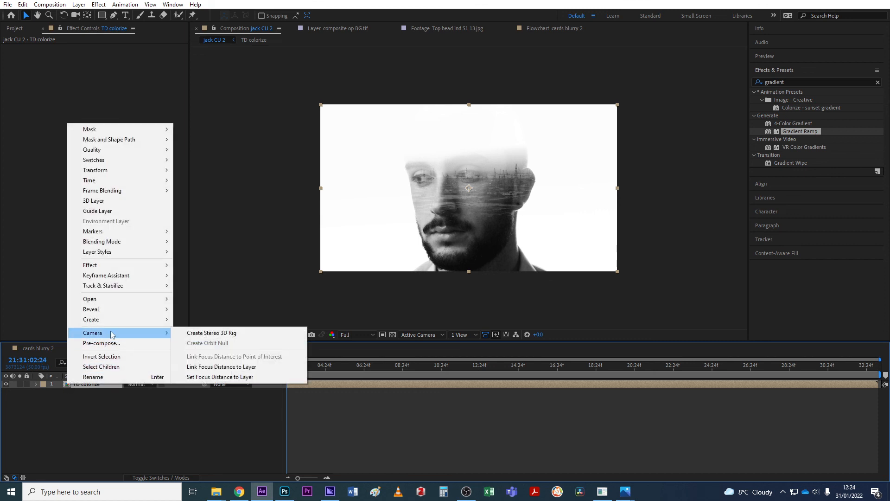
pyautogui.moveTo(113, 268)
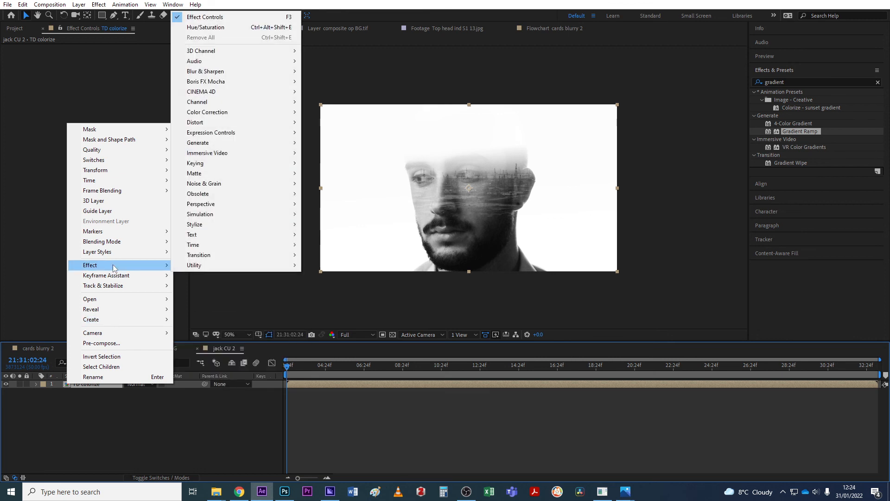
pyautogui.moveTo(254, 117)
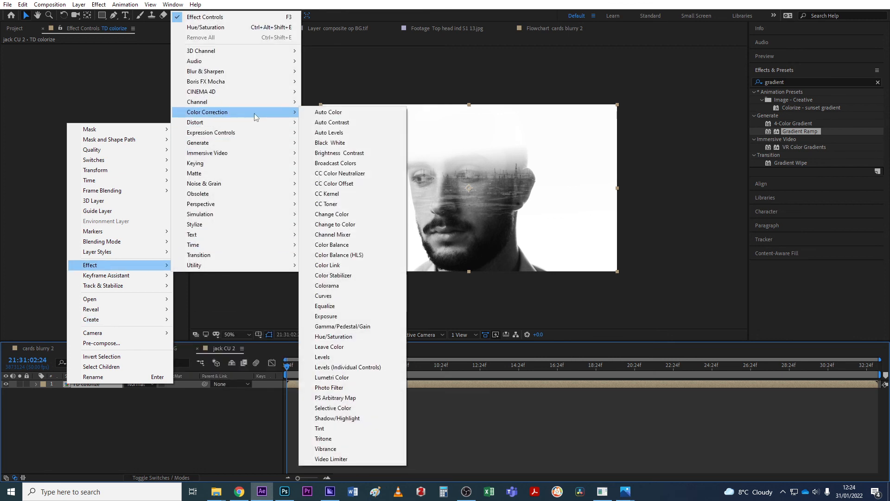
pyautogui.click(334, 337)
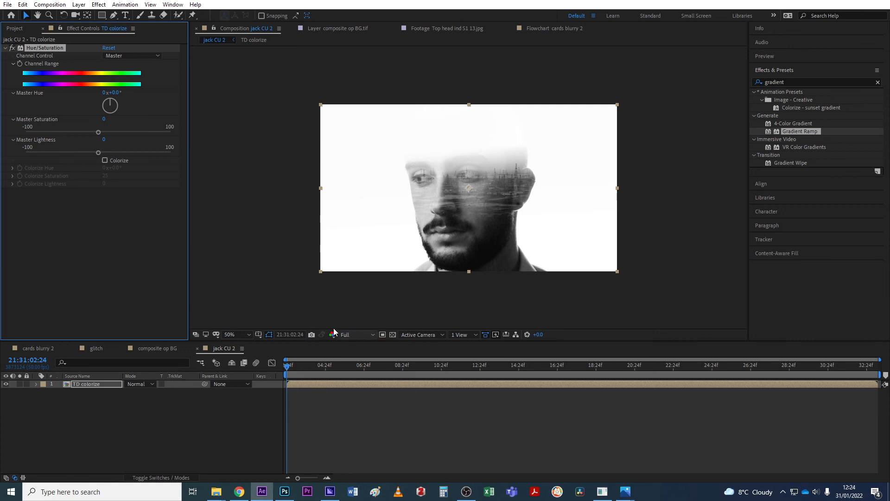
pyautogui.click(104, 160)
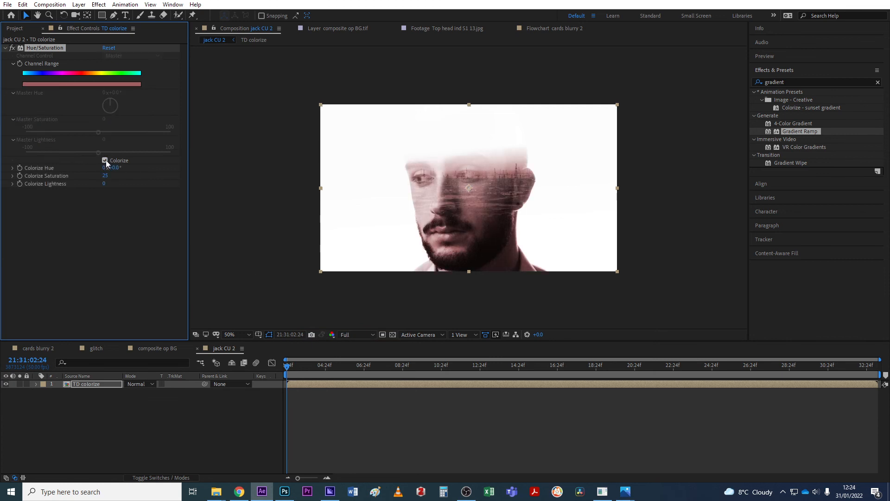
# Add Color Balance to the TD colorize layer, setting Shadow Red Balance to -69 and Highlight Green Balance to -28.
pyautogui.rightClick(45, 225)
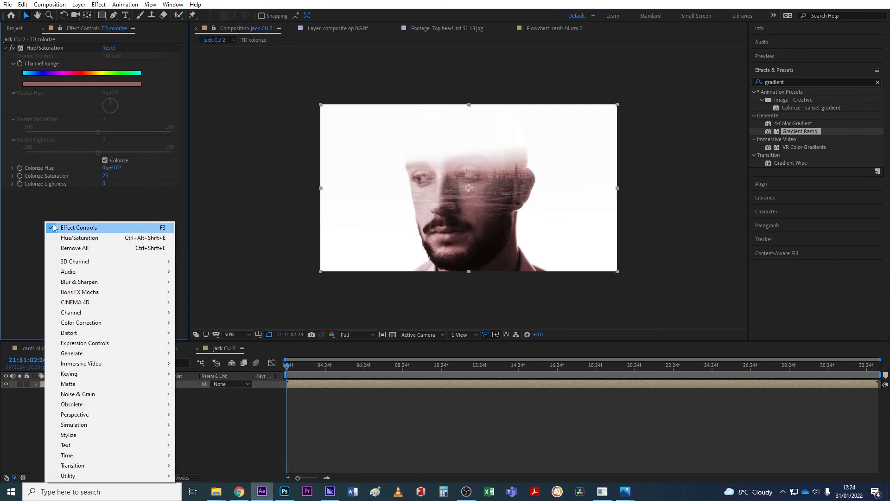
pyautogui.moveTo(95, 323)
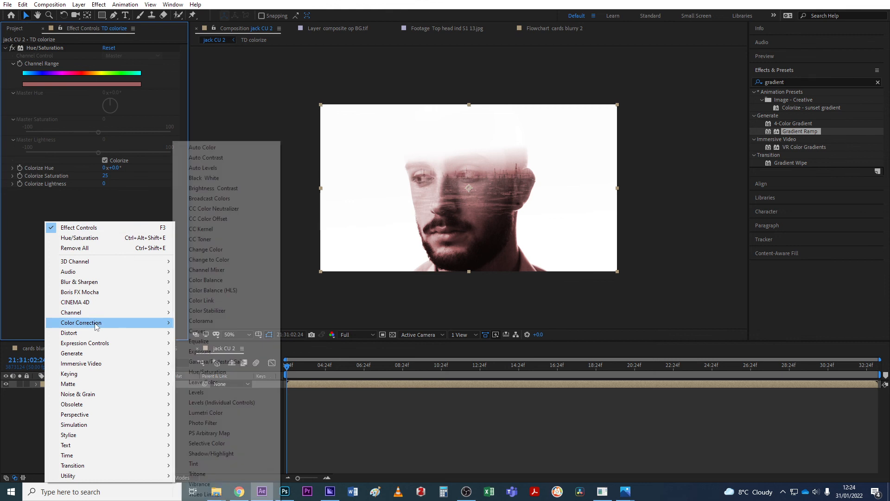
pyautogui.click(217, 280)
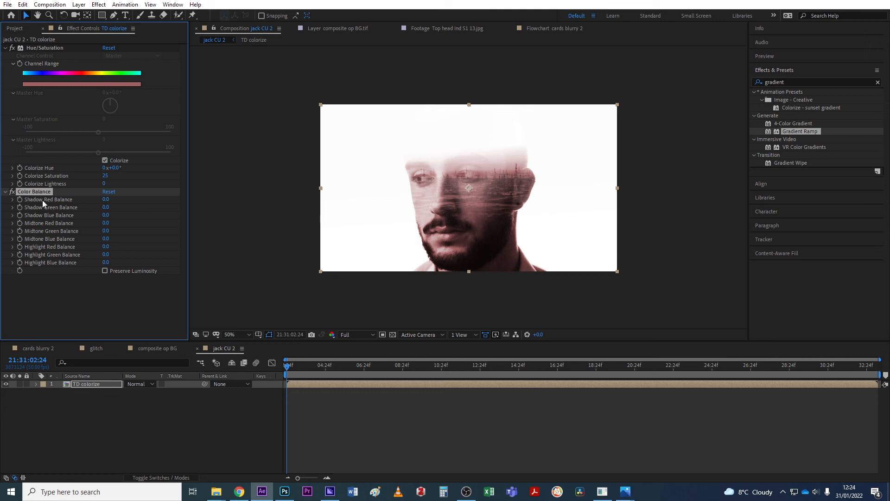
pyautogui.moveTo(106, 199); pyautogui.dragTo(95, 201)
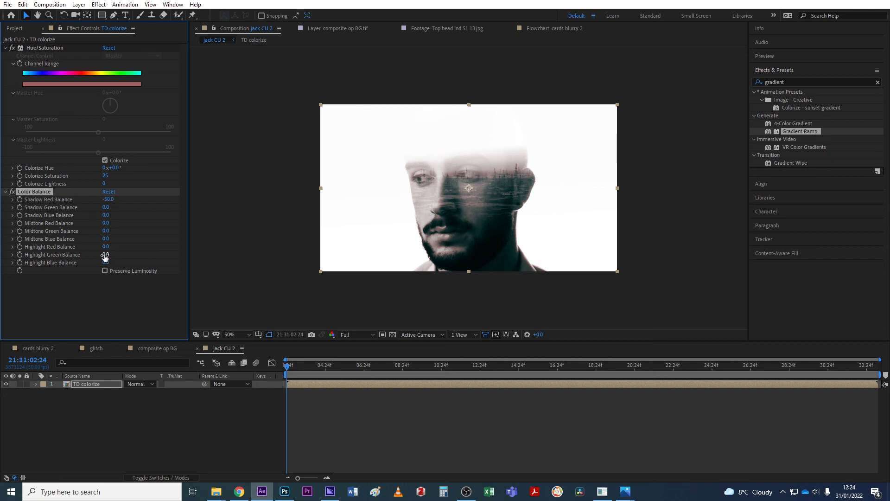
pyautogui.moveTo(106, 255)
pyautogui.mouseDown()
pyautogui.moveTo(114, 255)
pyautogui.moveTo(91, 255)
pyautogui.mouseUp()
pyautogui.moveTo(107, 199); pyautogui.dragTo(98, 200)
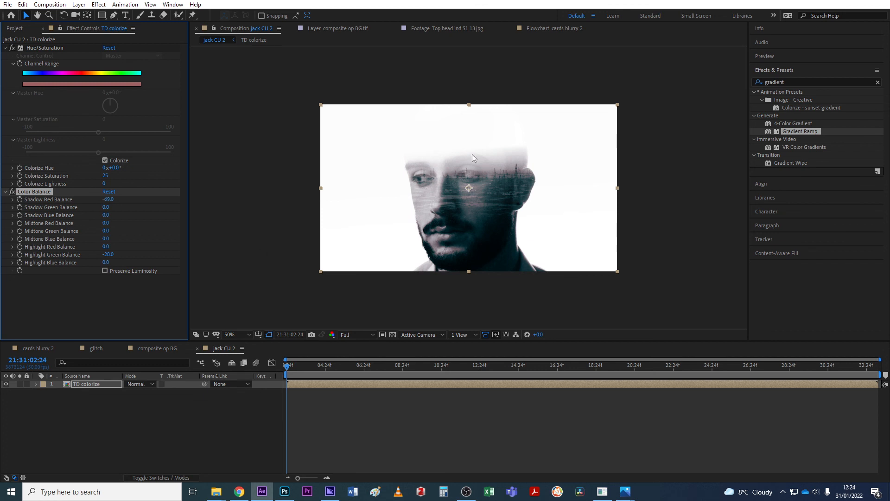
# Add Curves to the TD colorize layer, raise its RGB curve slightly through the shadows and midtones, and switch the effect off for comparison.
pyautogui.rightClick(66, 311)
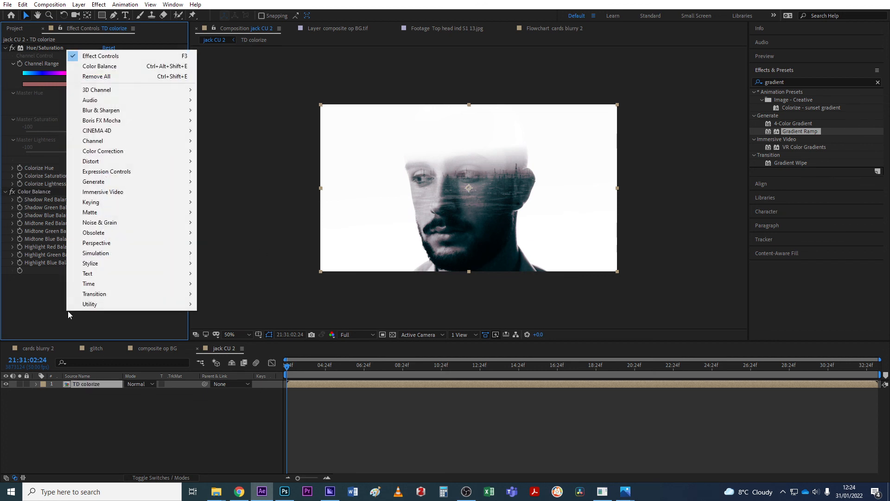
pyautogui.moveTo(101, 153)
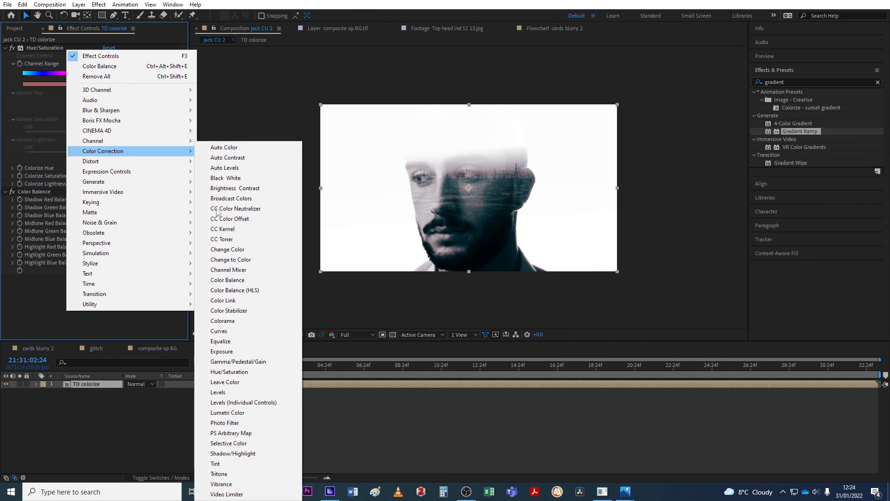
pyautogui.click(218, 331)
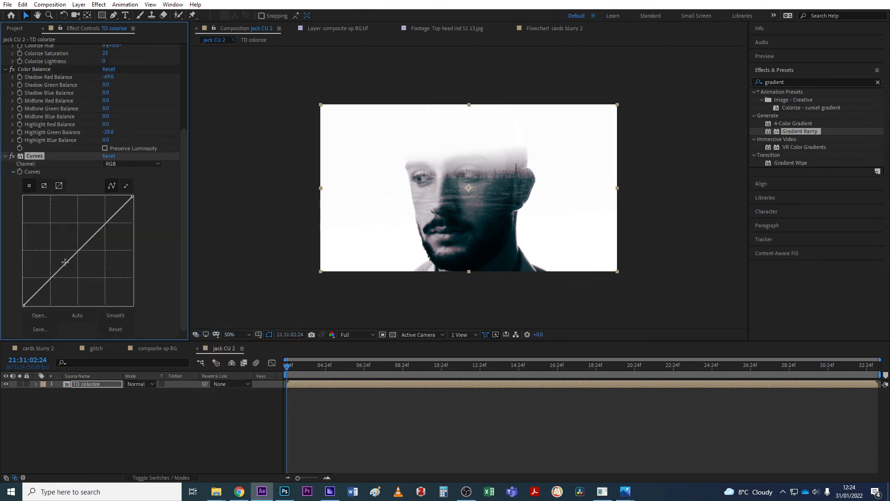
pyautogui.moveTo(65, 262); pyautogui.dragTo(84, 240)
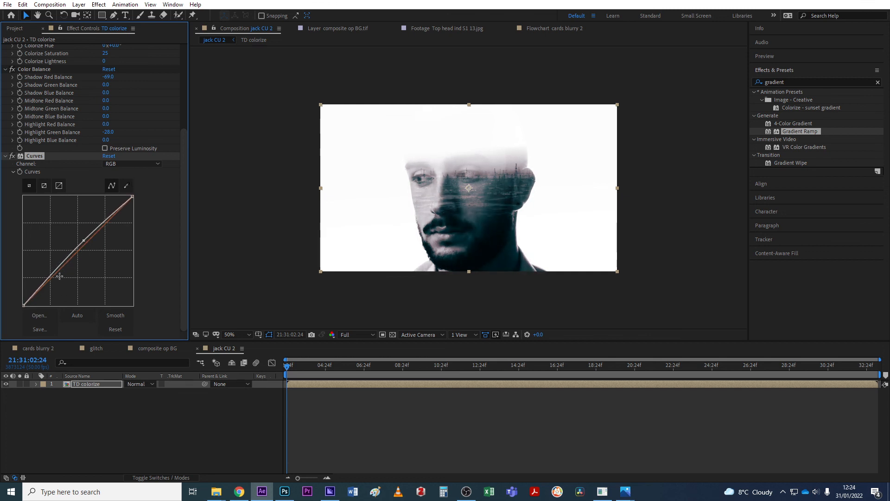
pyautogui.moveTo(58, 270); pyautogui.dragTo(58, 266)
pyautogui.click(12, 156)
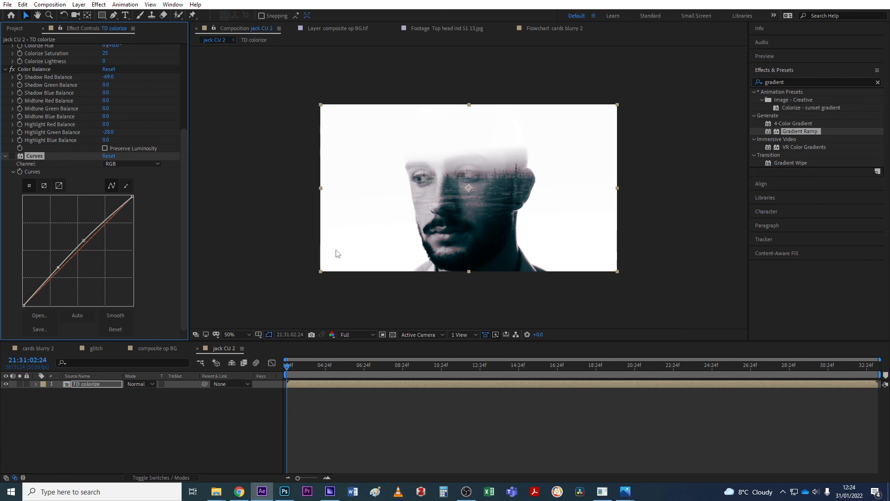